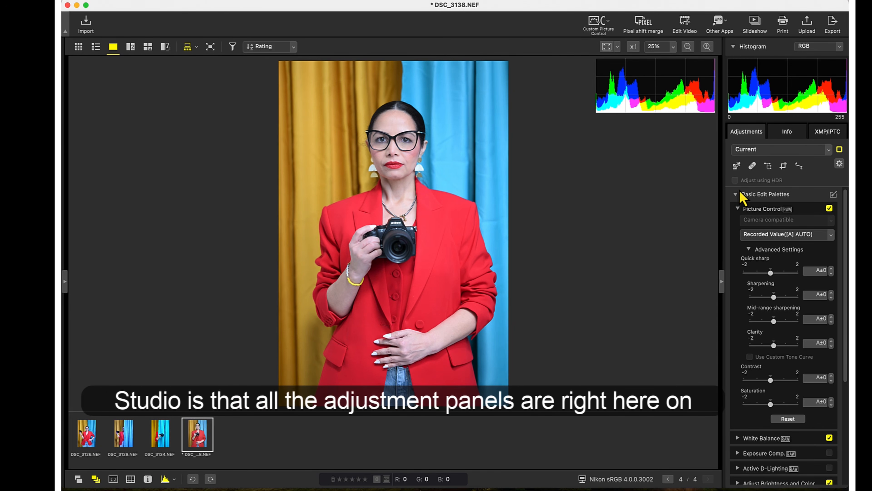
Step: Change the photo's Picture Control from the recorded value to [FC] Flexible Color
scroll(775, 240, down, 3)
scroll(775, 248, up, 3)
scroll(775, 248, down, 2)
scroll(776, 251, up, 1)
scroll(777, 251, up, 1)
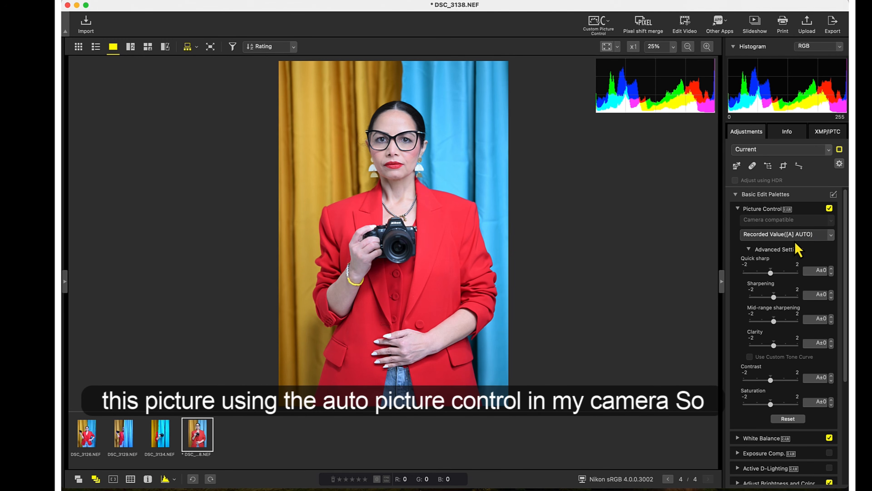
click(831, 235)
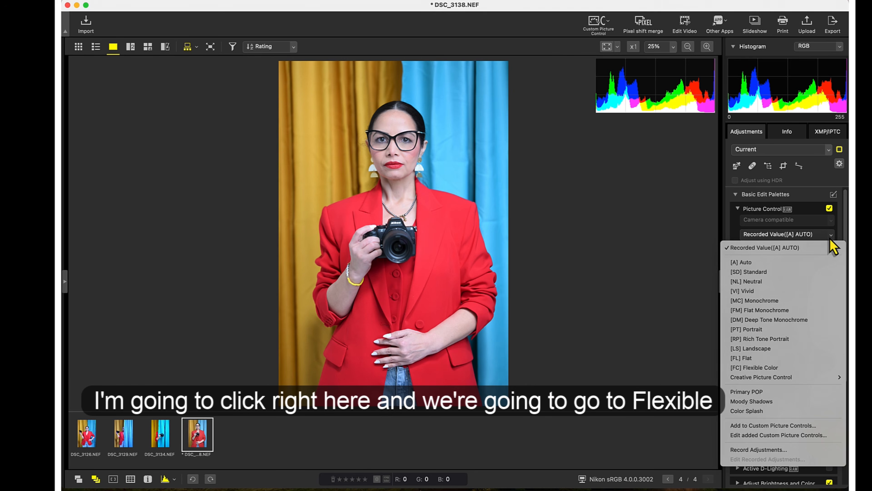
click(758, 367)
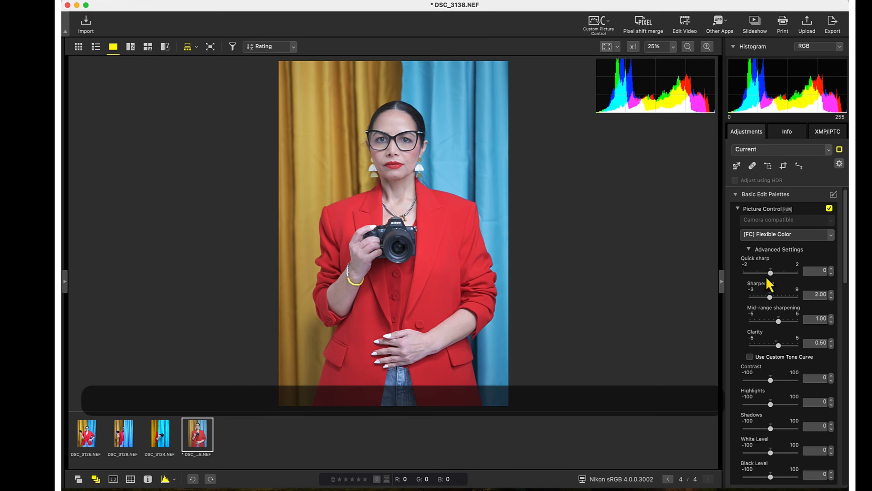
Step: Try a Quick sharp value of 1 in the Flexible Color settings, and return it to 0
scroll(786, 278, down, 3)
scroll(788, 283, down, 2)
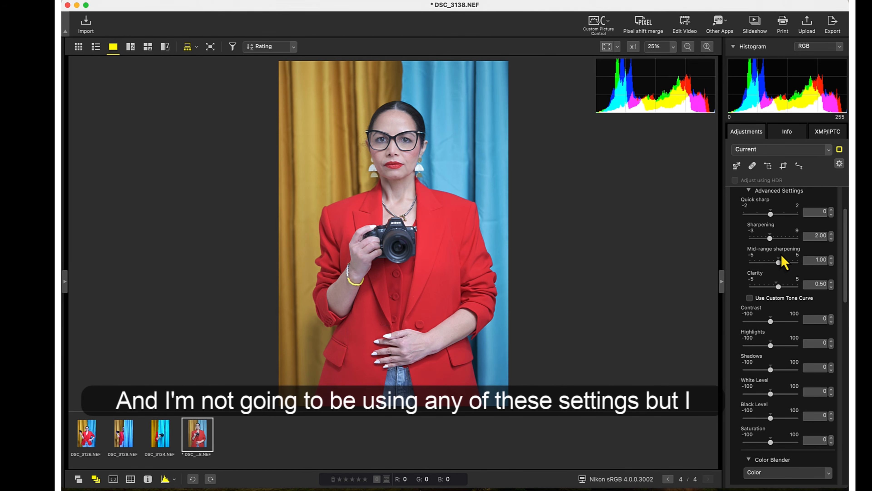
scroll(781, 255, up, 1)
scroll(782, 255, down, 2)
scroll(782, 255, up, 1)
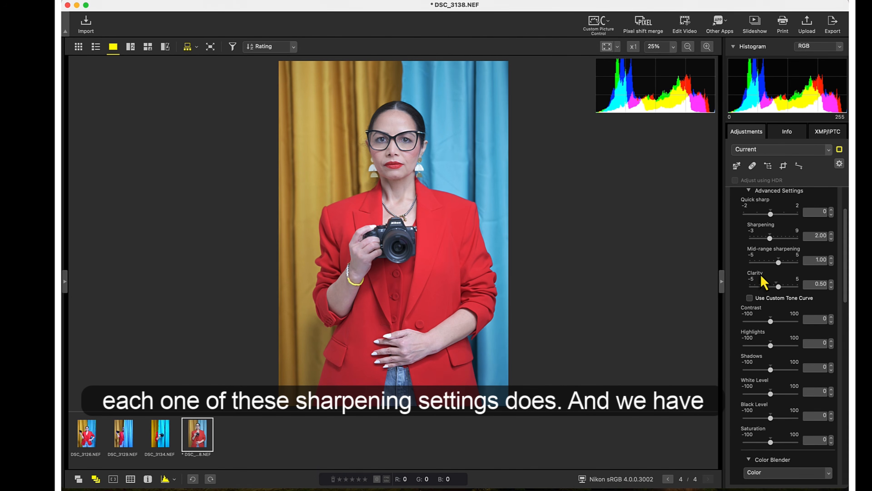
drag(771, 213, 784, 214)
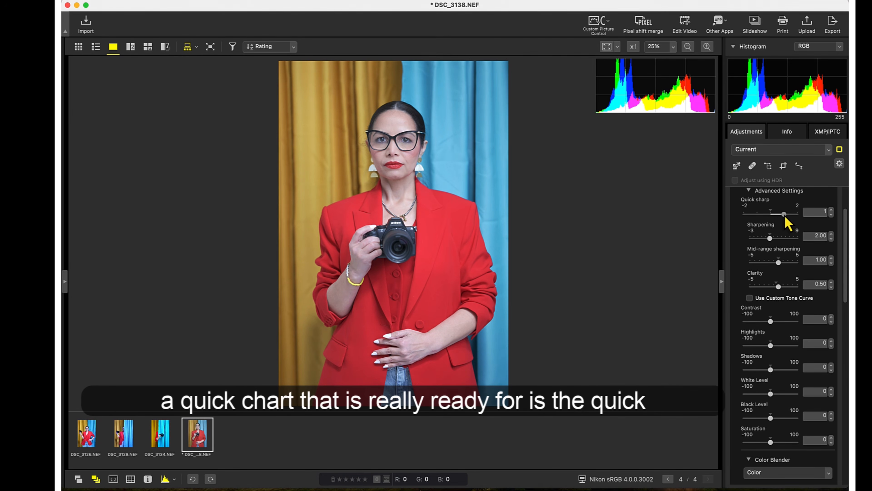
click(770, 214)
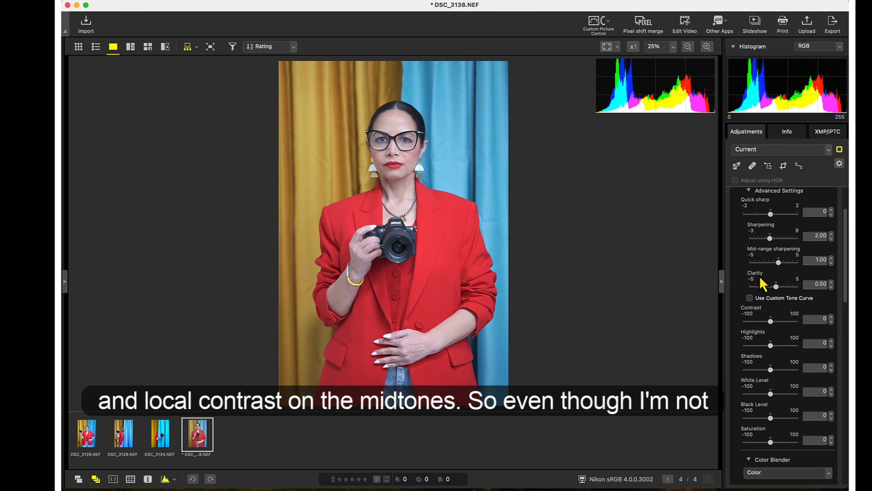
scroll(763, 284, up, 1)
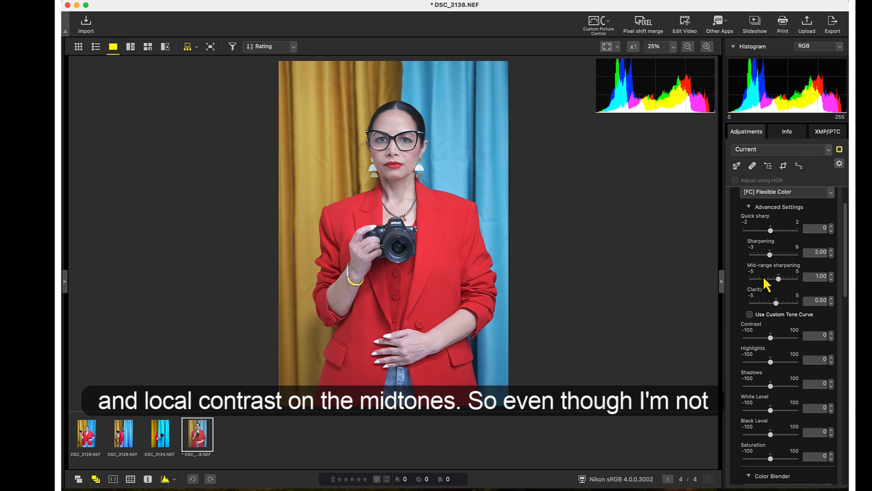
scroll(779, 310, down, 1)
scroll(780, 317, down, 1)
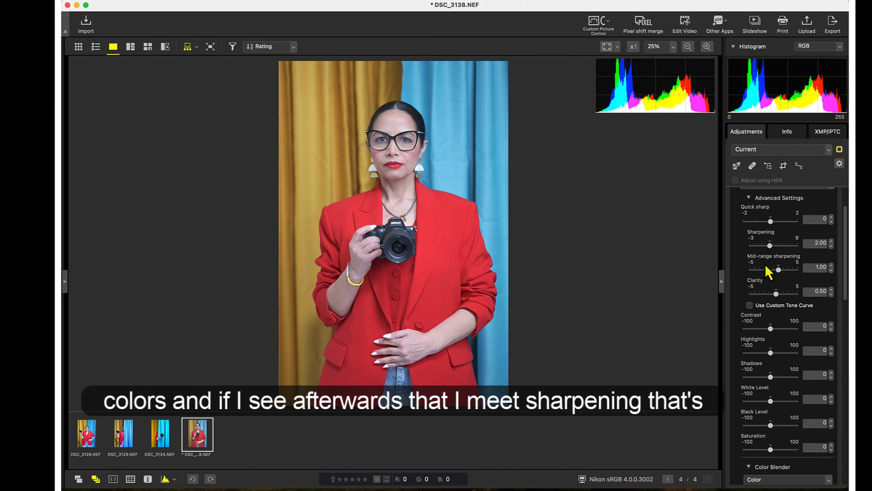
scroll(768, 271, up, 2)
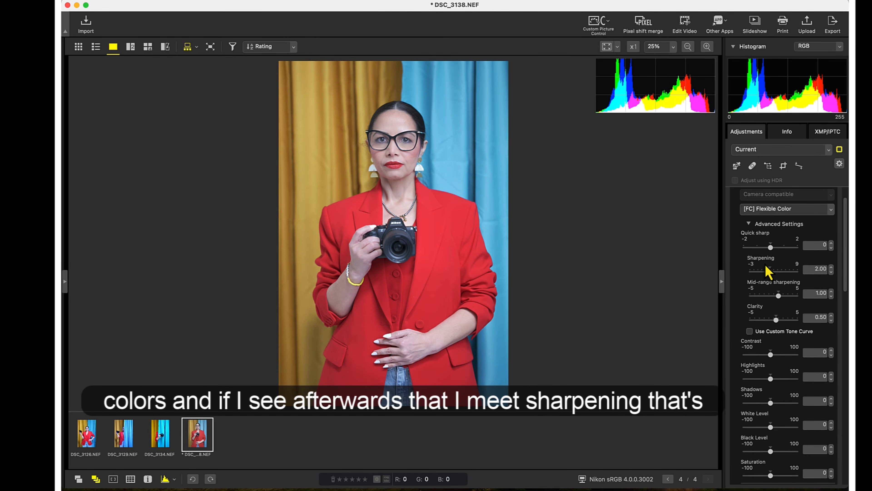
scroll(767, 272, down, 4)
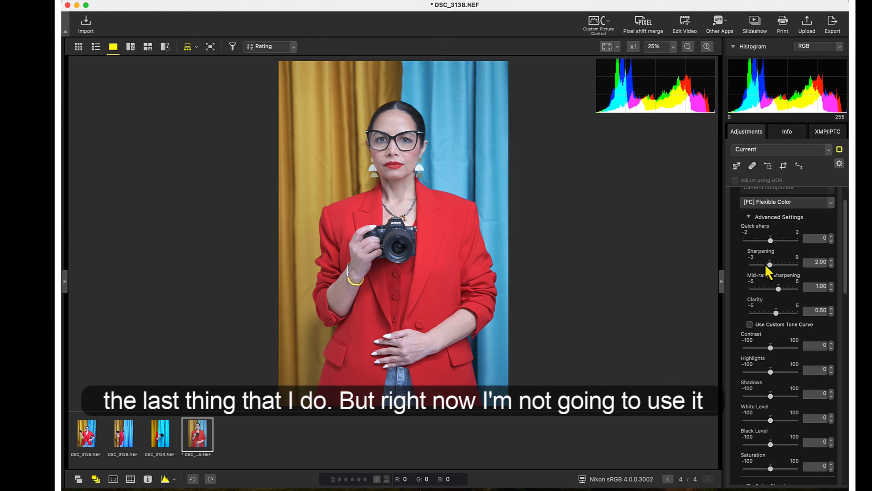
scroll(767, 272, up, 1)
scroll(767, 271, up, 1)
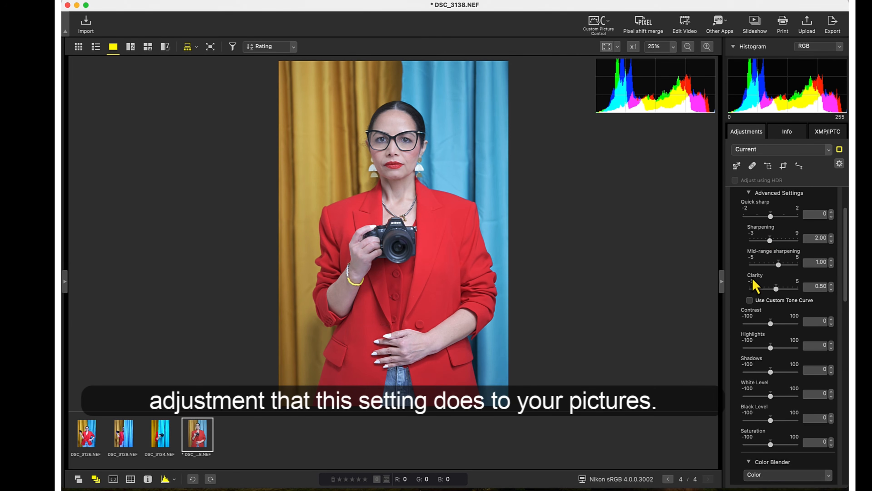
Step: Lower the Flexible Color Contrast to -30 and the Highlights to -20
scroll(755, 285, down, 10)
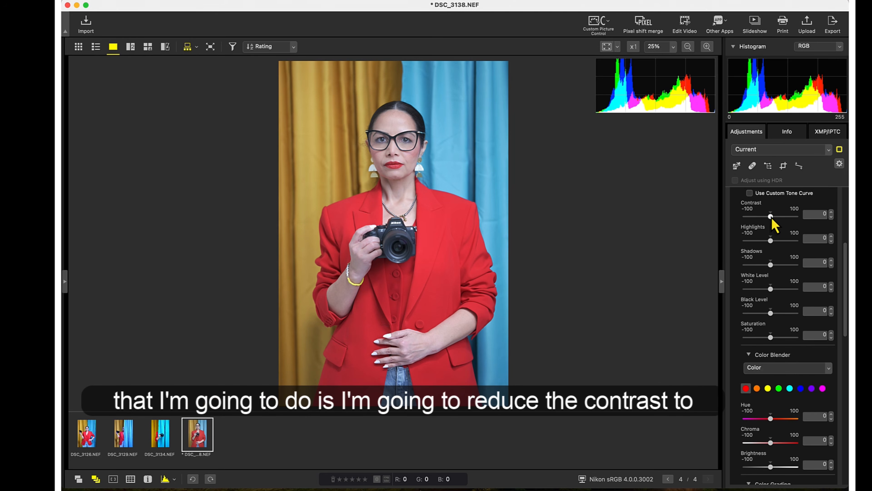
drag(772, 218, 763, 219)
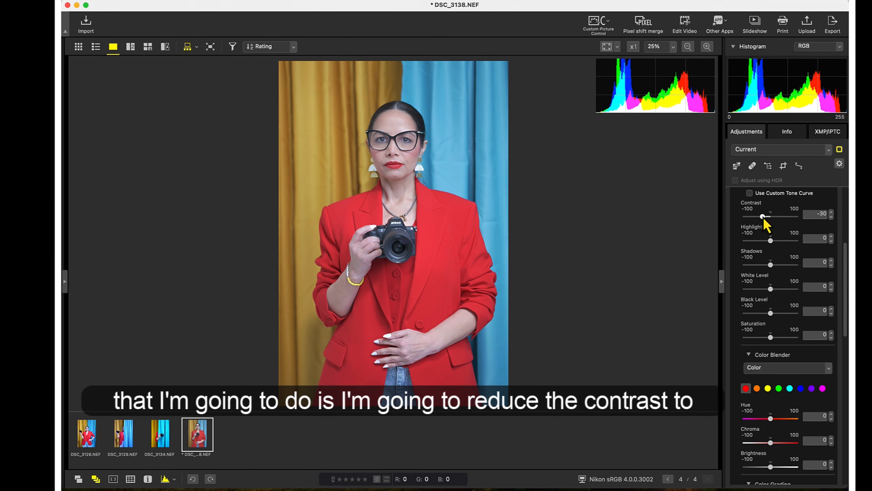
drag(771, 241, 766, 242)
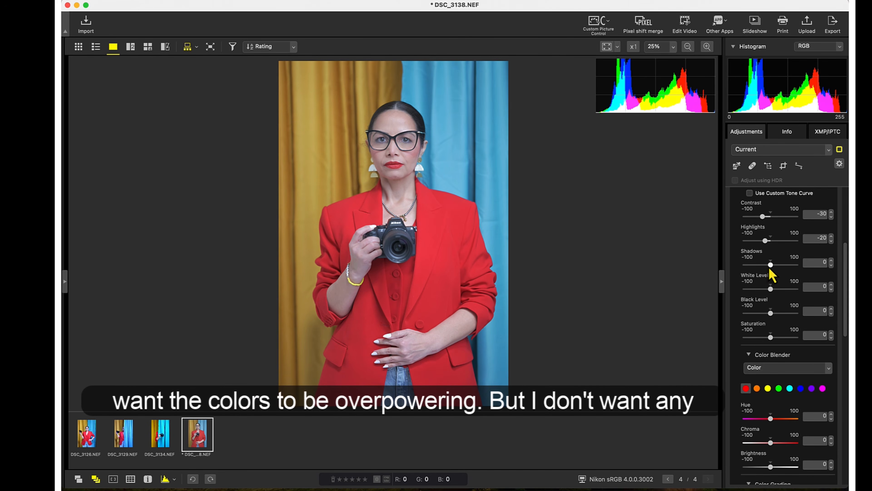
Step: Raise the Shadows to 25, fine-tuning the value by single increments at the end
drag(770, 269, 777, 270)
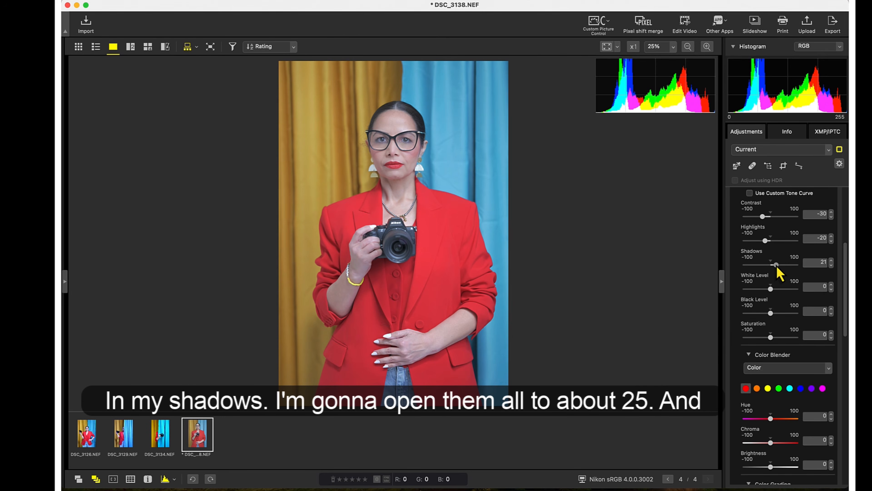
drag(777, 269, 778, 268)
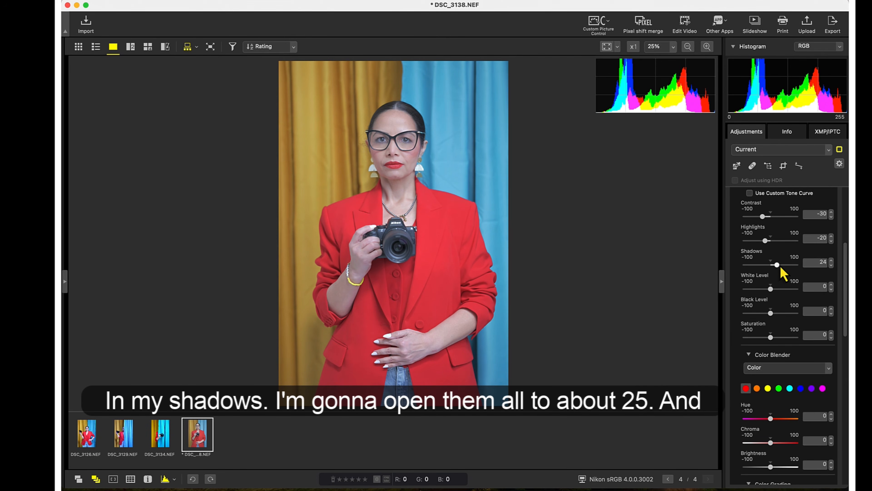
click(831, 260)
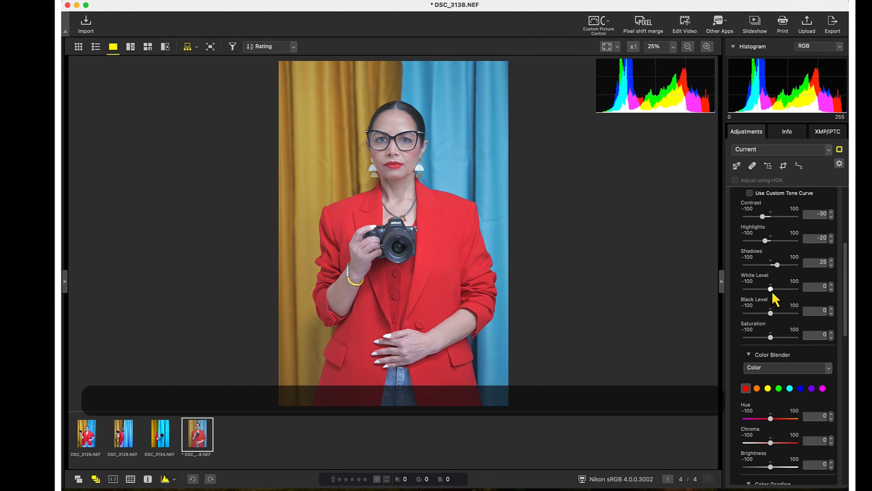
Step: Set both the White Level and Black Level to -15 and reduce the overall Saturation to -7
drag(772, 290, 769, 292)
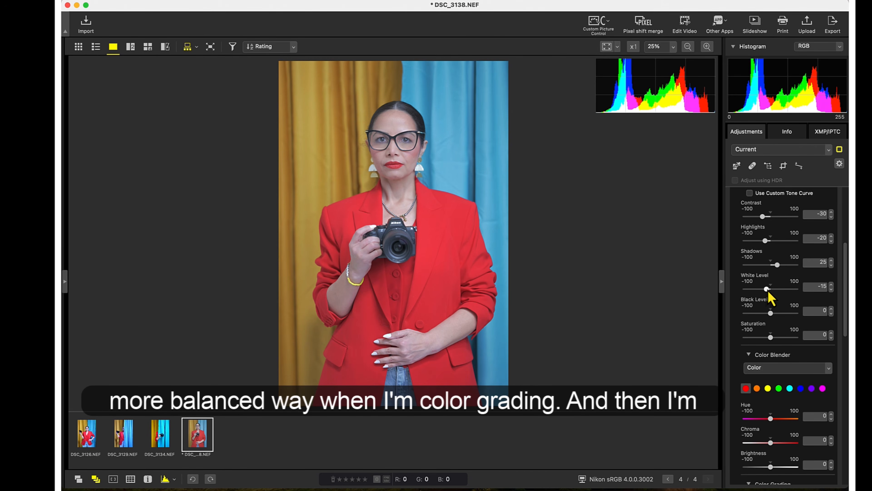
drag(771, 314, 769, 324)
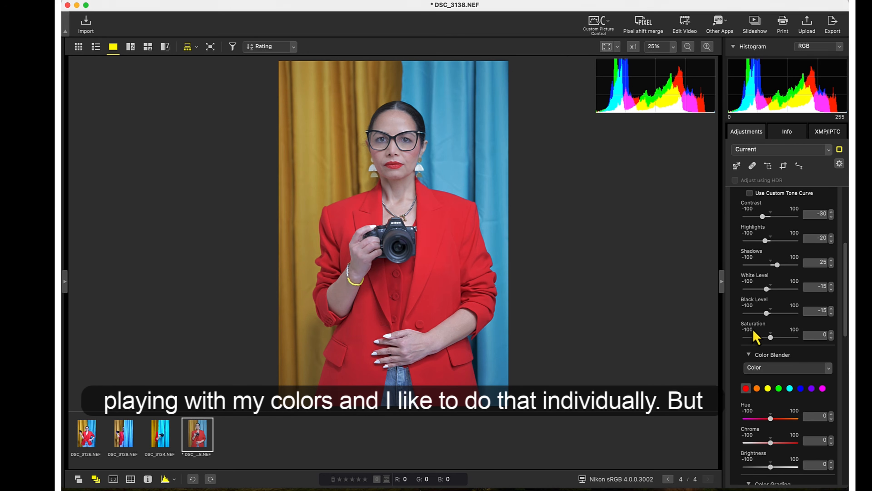
drag(771, 342, 769, 341)
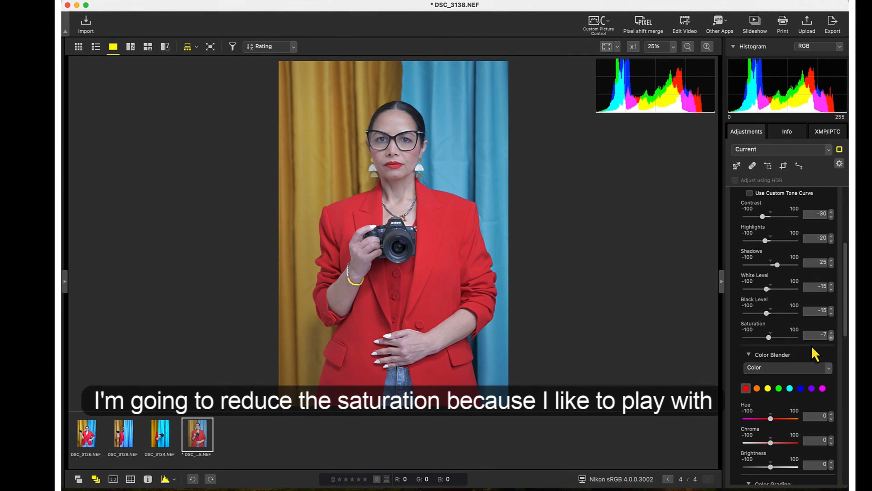
Step: Look through the Color Blender's individual color swatches and return to the red one
scroll(815, 354, down, 8)
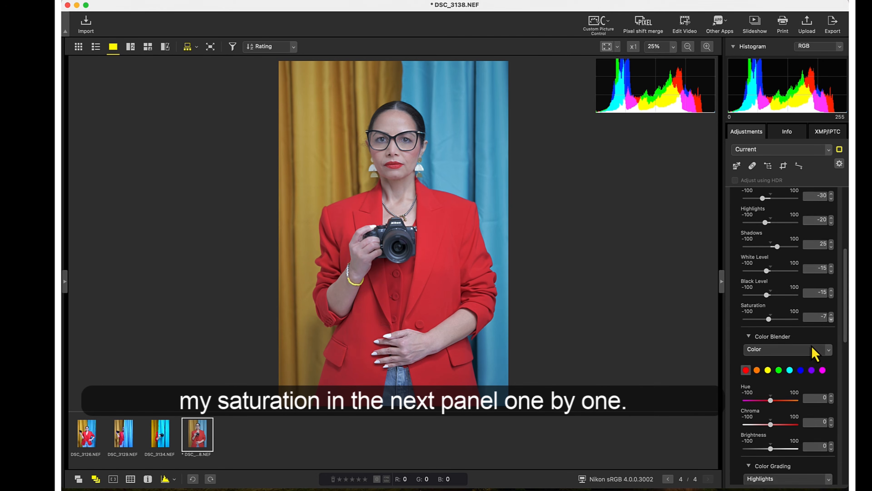
scroll(812, 347, down, 2)
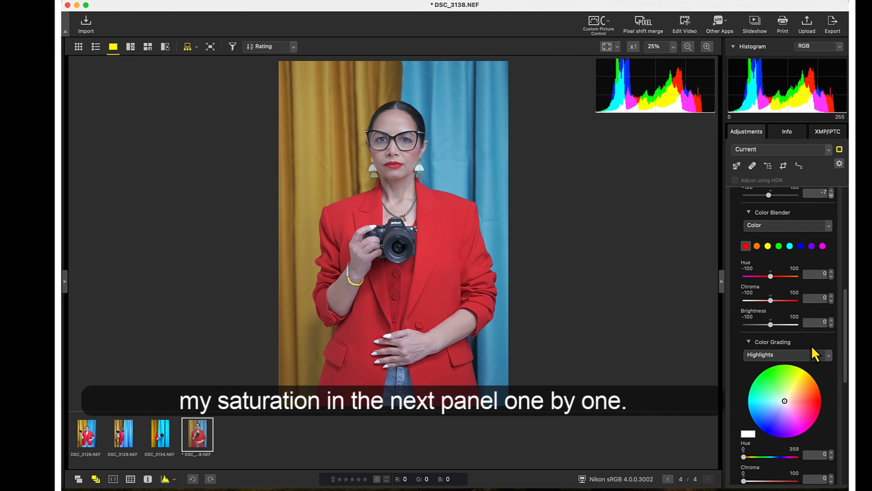
scroll(812, 346, up, 1)
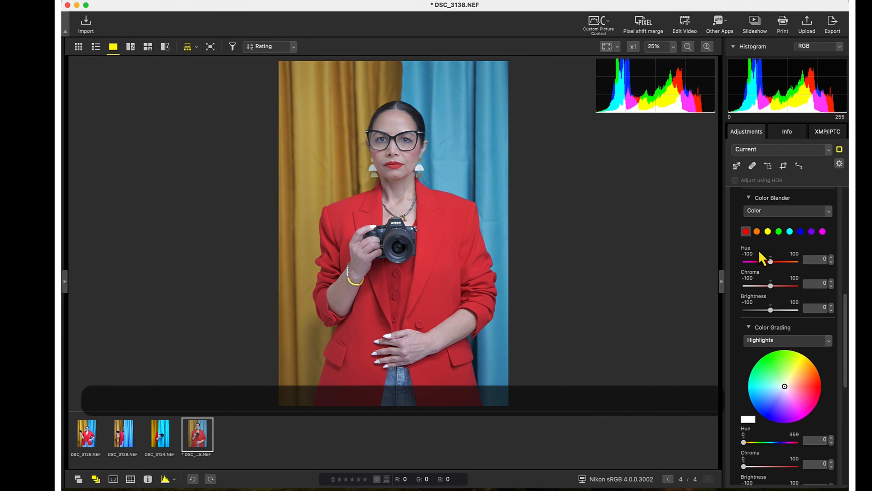
click(768, 231)
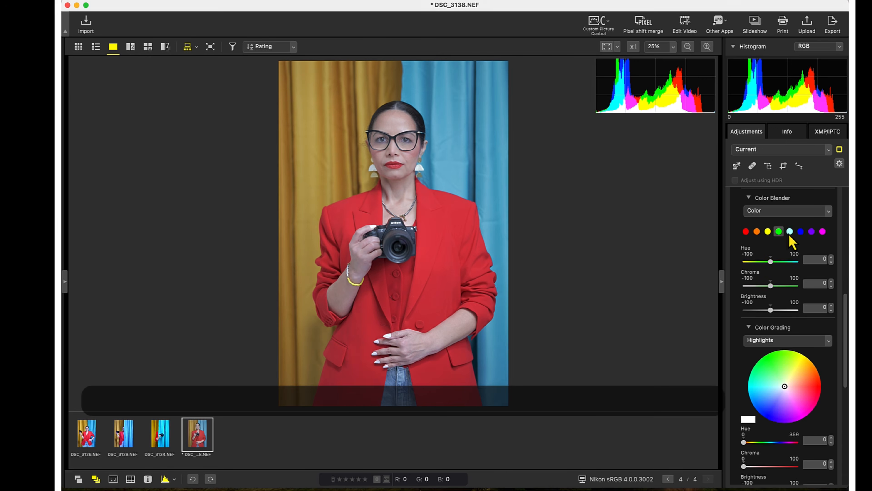
click(745, 232)
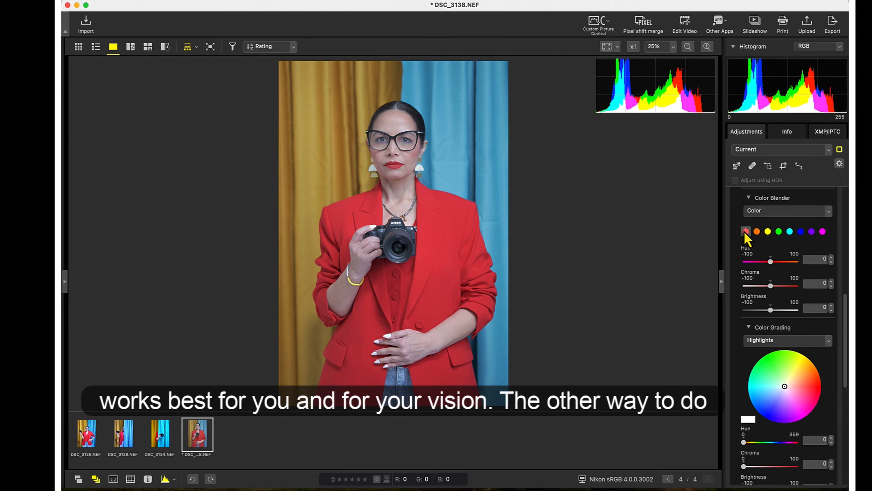
scroll(765, 224, down, 1)
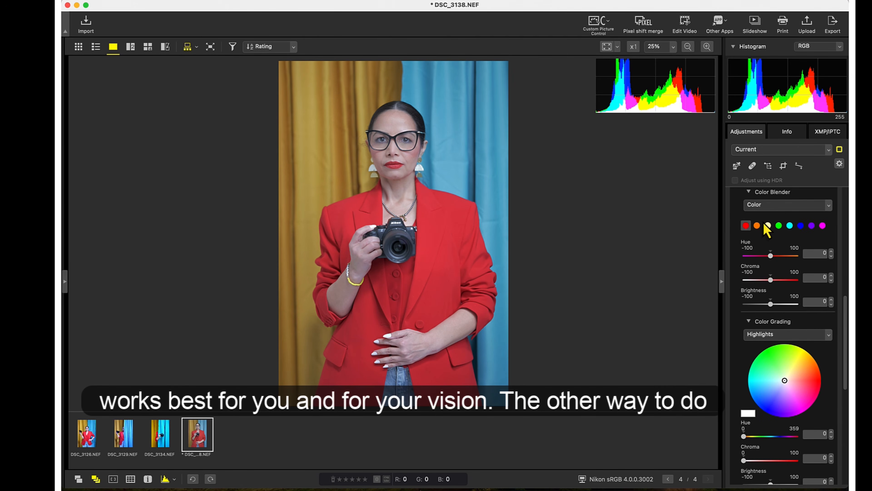
Step: View the Color Blender sliders grouped by Hue, Chroma and Brightness, and return to the Color grouping
click(783, 206)
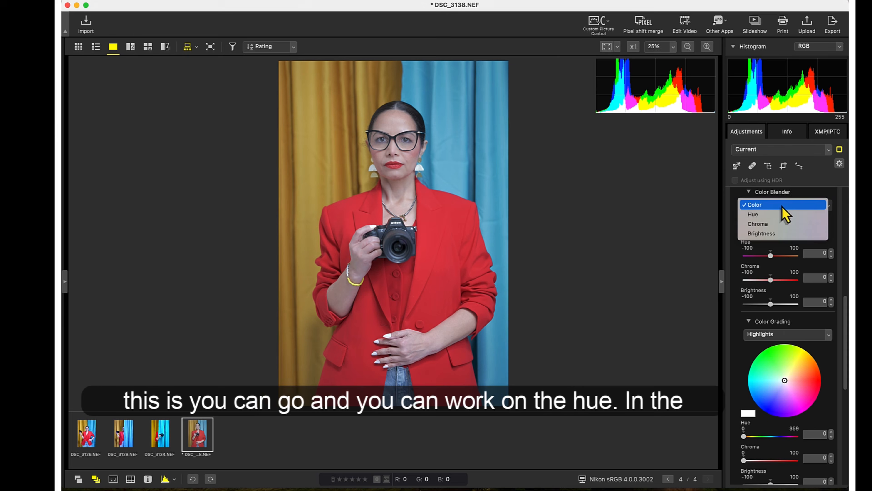
click(782, 216)
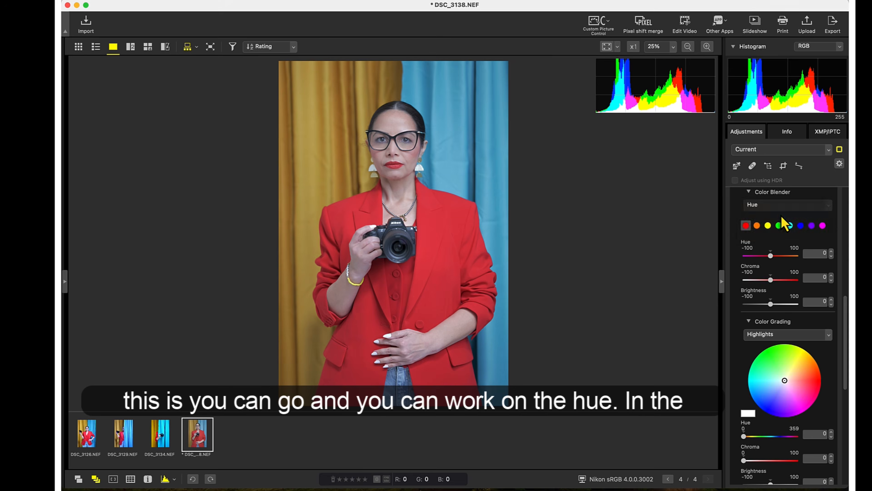
click(784, 208)
click(782, 212)
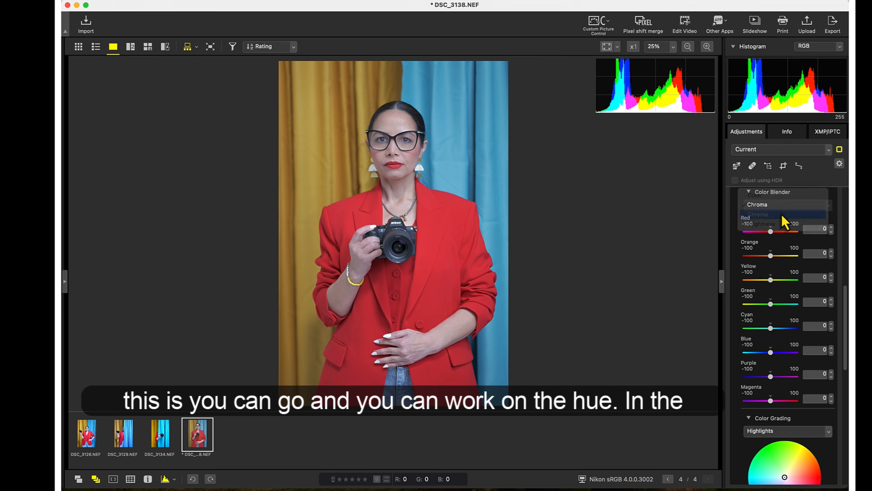
click(783, 209)
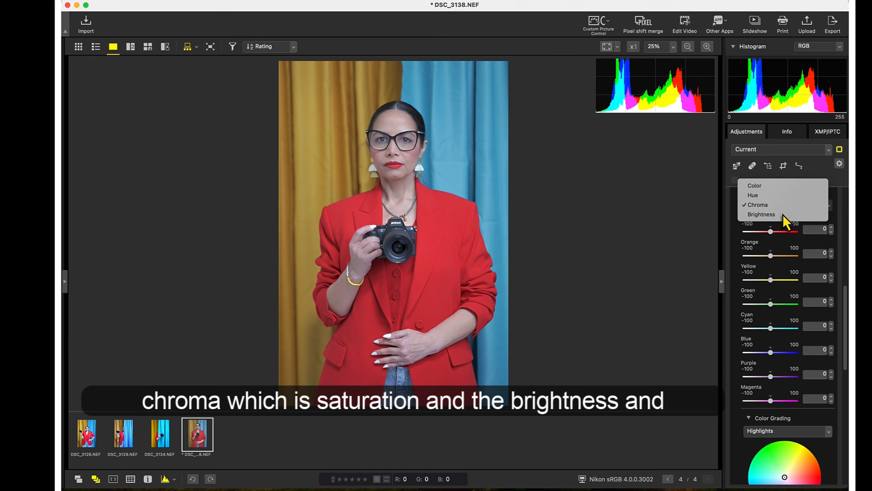
click(783, 214)
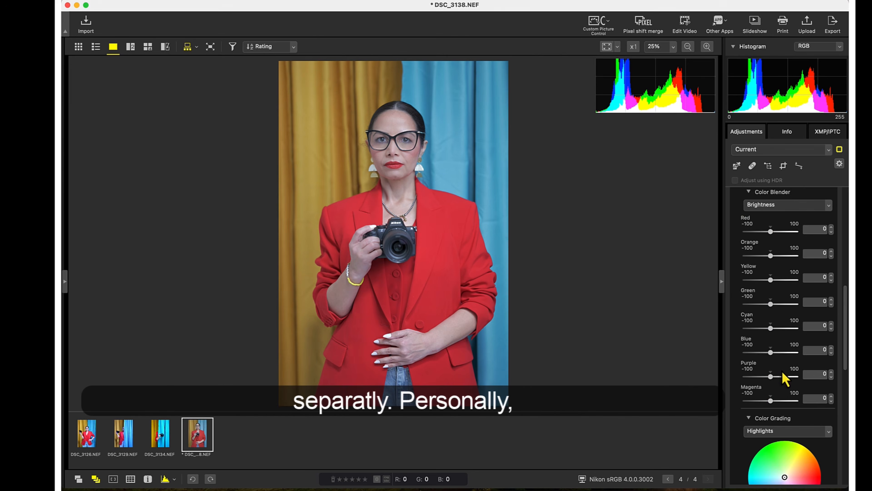
click(803, 207)
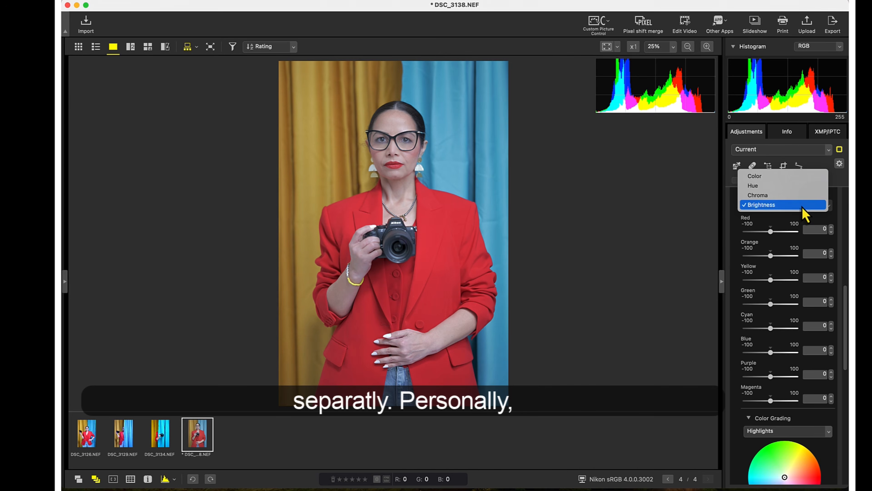
click(788, 177)
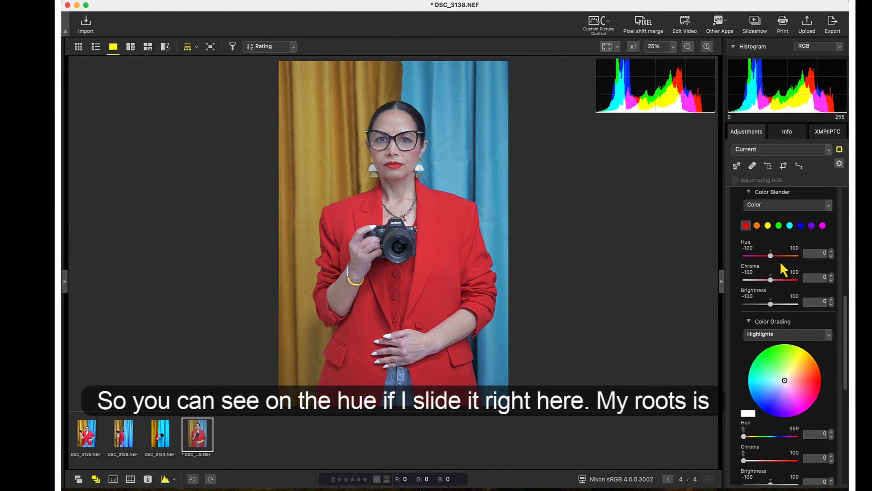
Step: Try the red Hue at both extremes, -100 and 100, and return it to 0
drag(771, 257, 743, 255)
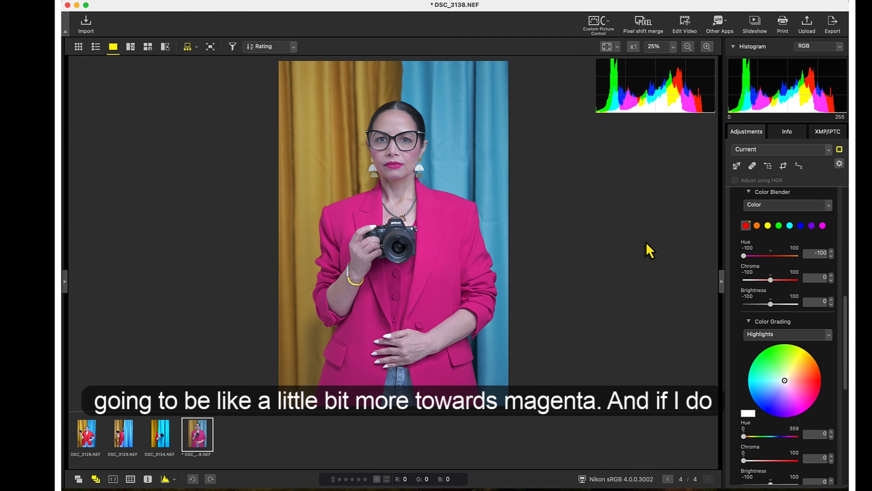
drag(744, 256, 824, 261)
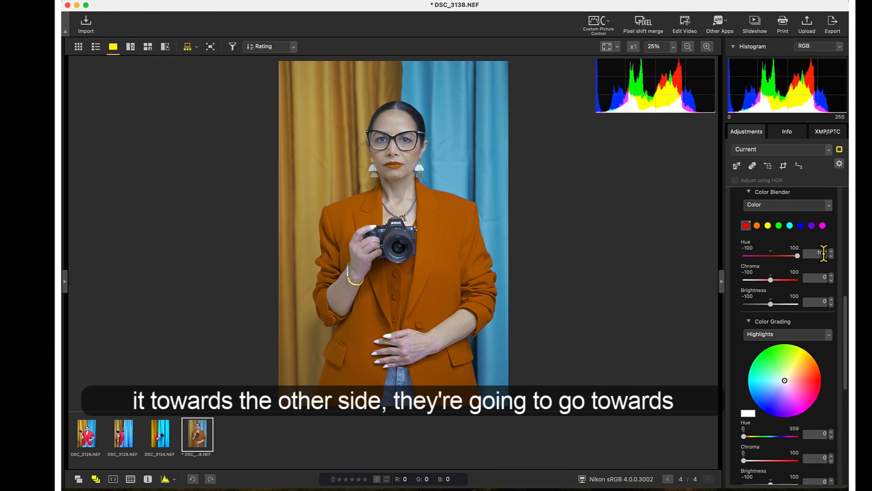
click(772, 255)
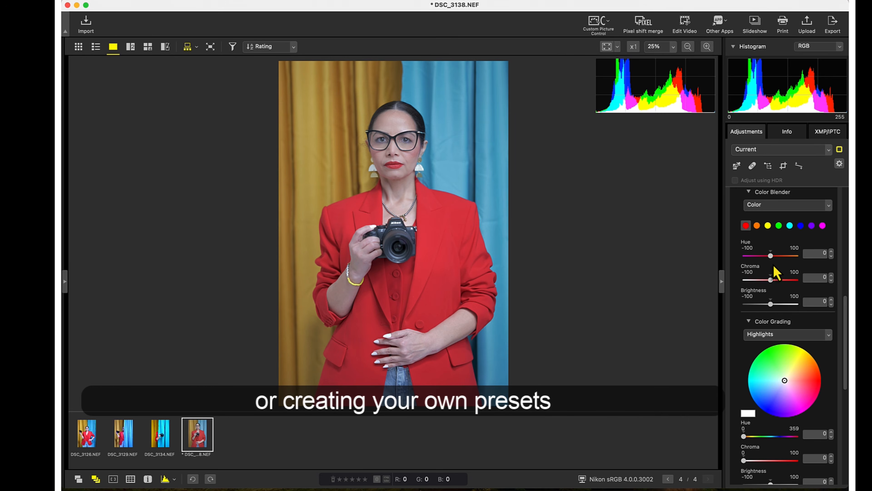
drag(771, 255, 772, 256)
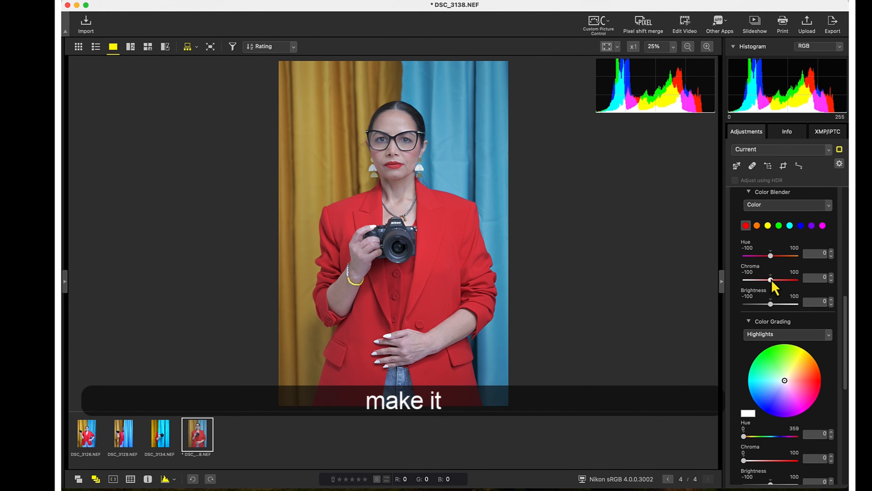
Step: Set the red Chroma to 20 and its Brightness to 5 in the Color Blender
drag(772, 280, 776, 283)
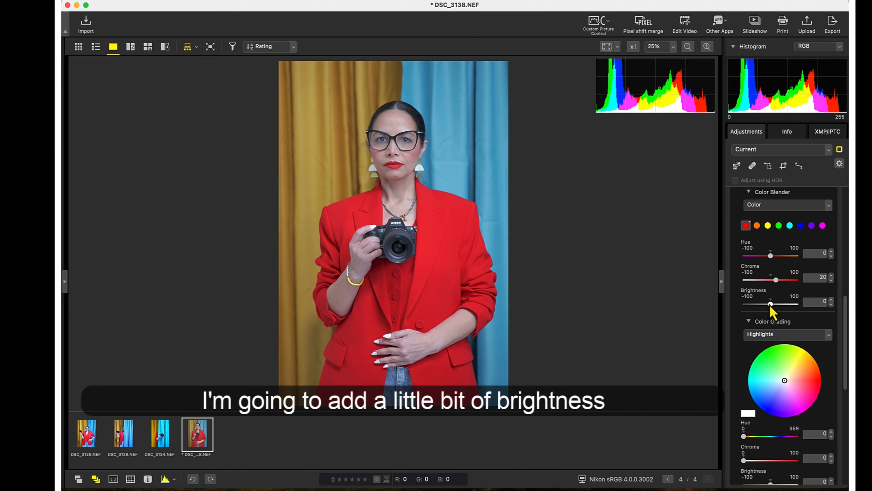
drag(771, 305, 771, 305)
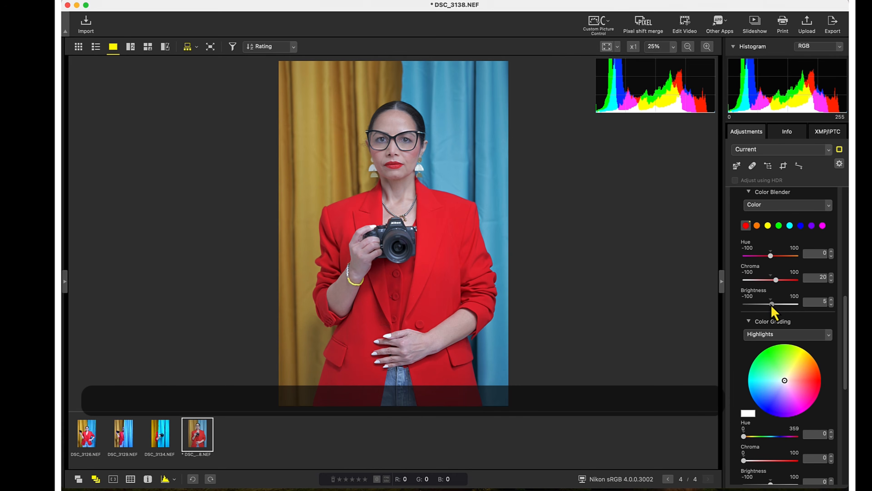
Step: Select orange in the Color Blender and set its Hue to 5 and Chroma to -5
scroll(763, 287, up, 2)
scroll(760, 286, up, 2)
click(757, 241)
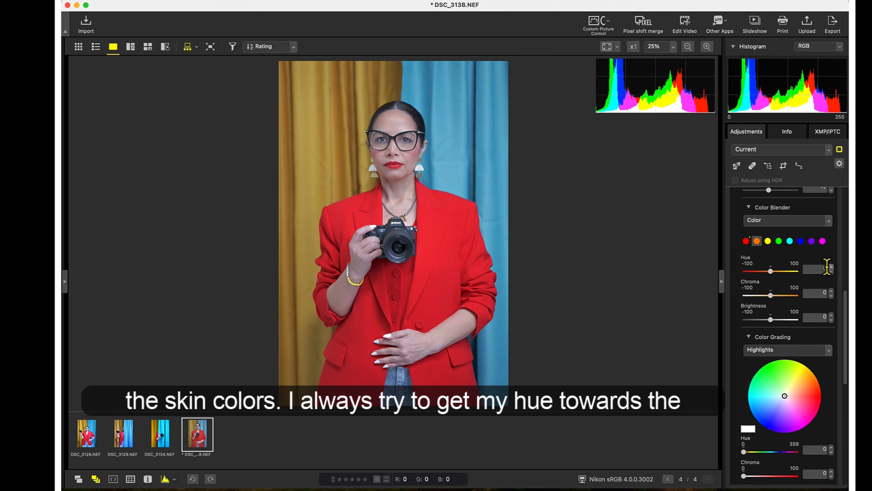
drag(771, 272, 774, 275)
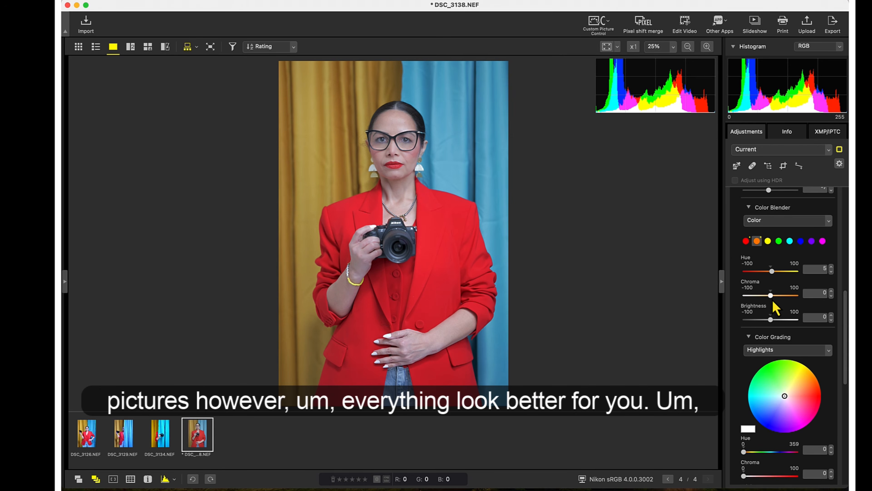
drag(773, 301, 772, 302)
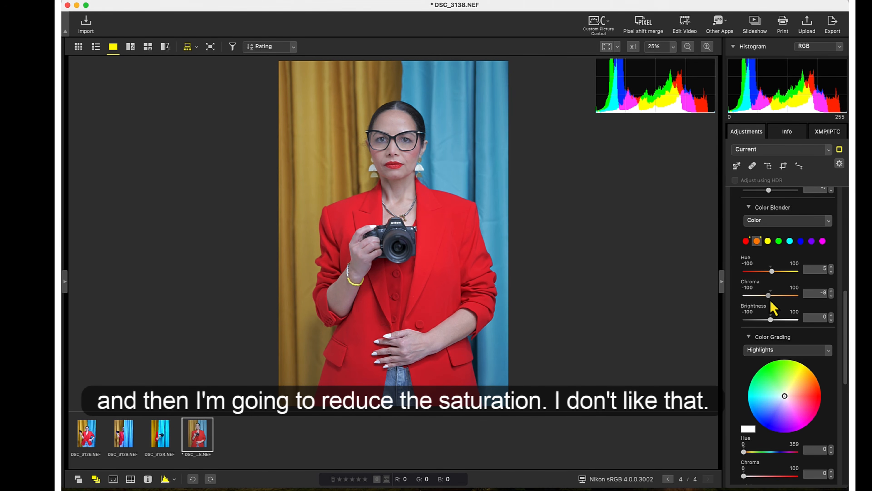
drag(772, 300, 770, 300)
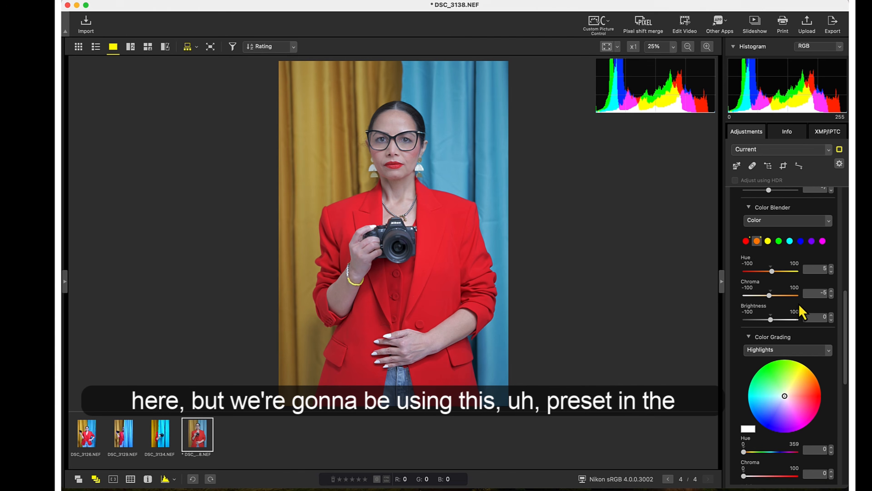
Step: Raise the orange Brightness slightly, fine-tuning it downward by single increments at the end
drag(772, 322, 775, 324)
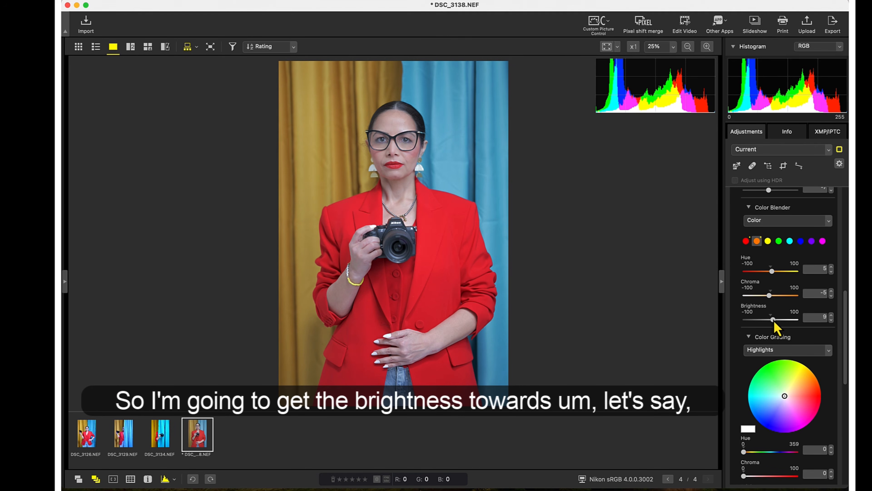
click(831, 319)
click(831, 319)
click(831, 319)
click(831, 319)
Step: Set the yellow Hue to 15 and both its Chroma and Brightness to 60 in the Color Blender
click(769, 242)
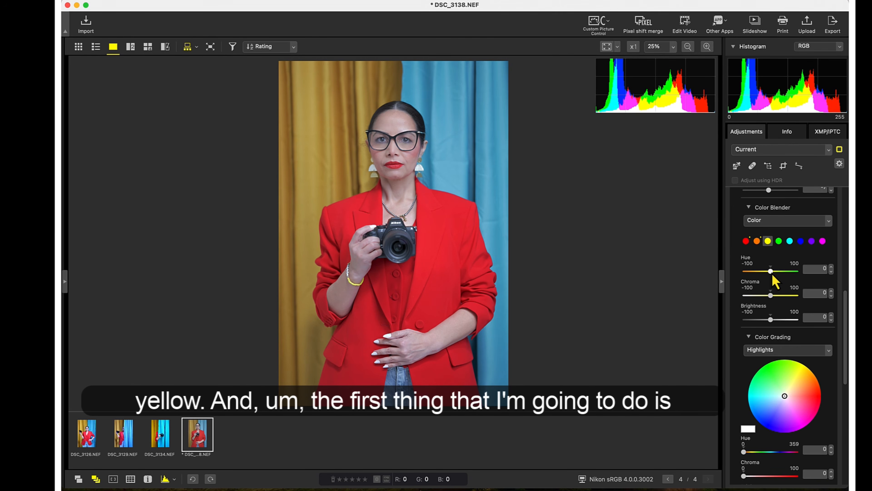
drag(772, 275, 777, 275)
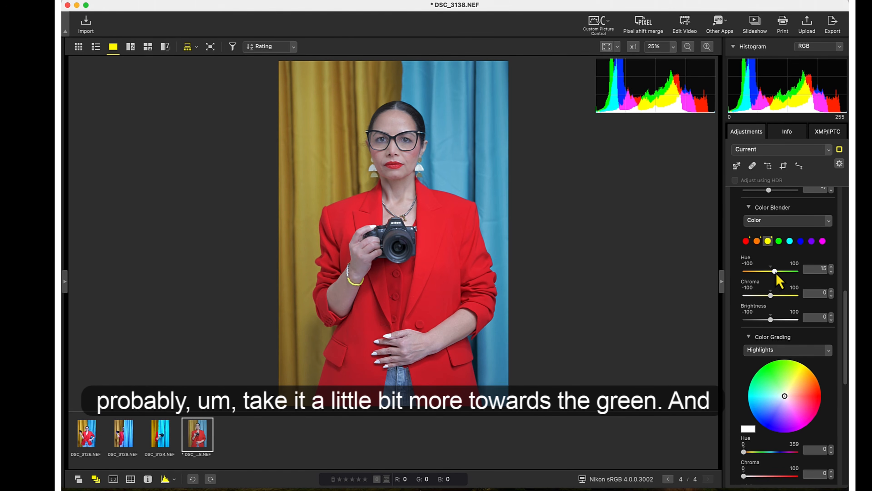
drag(771, 296, 784, 304)
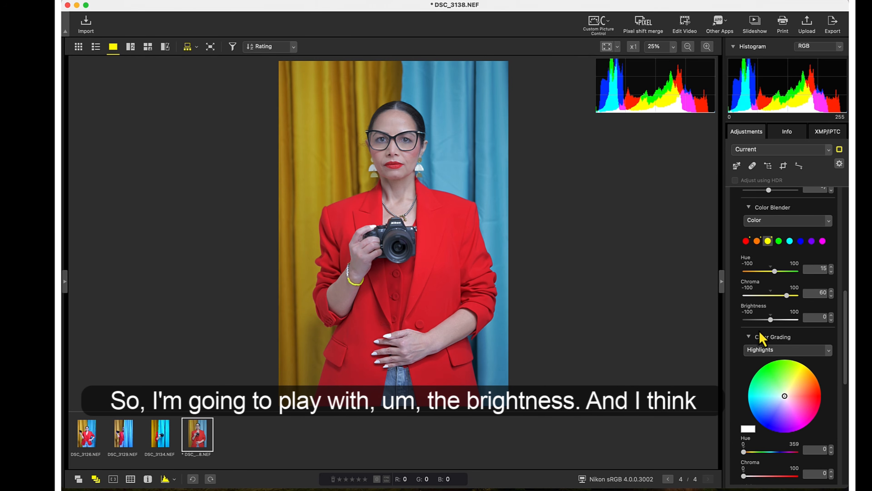
drag(771, 320, 787, 320)
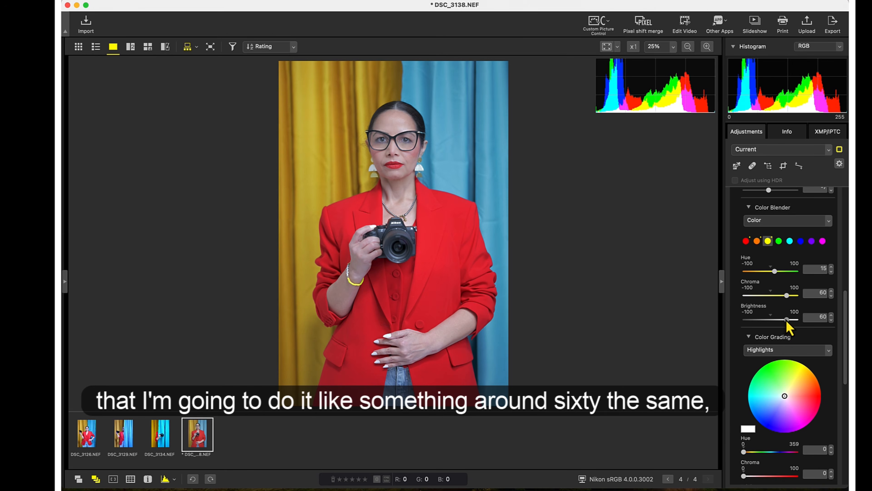
click(831, 314)
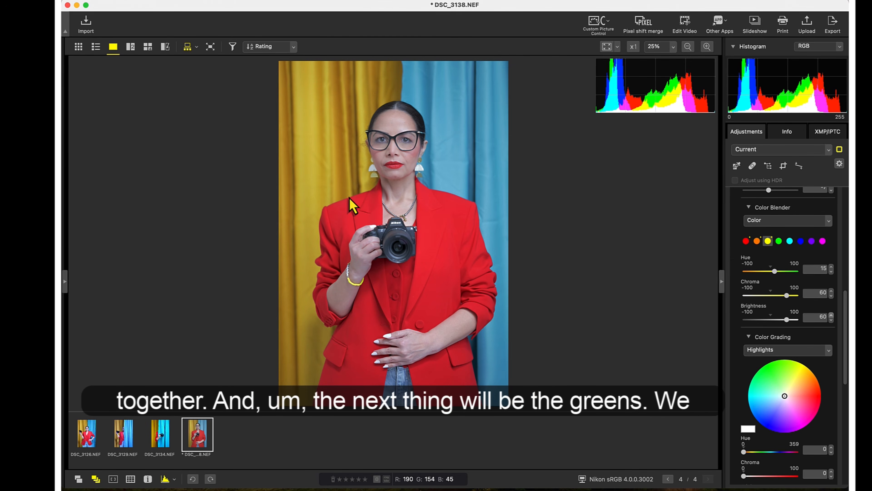
Step: Leave green unadjusted and set the cyan Chroma to 20 in the Color Blender
click(780, 241)
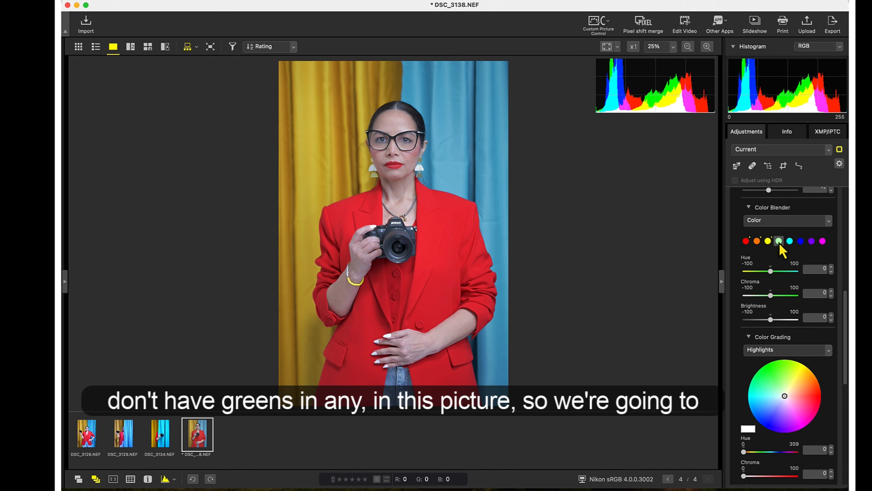
click(789, 241)
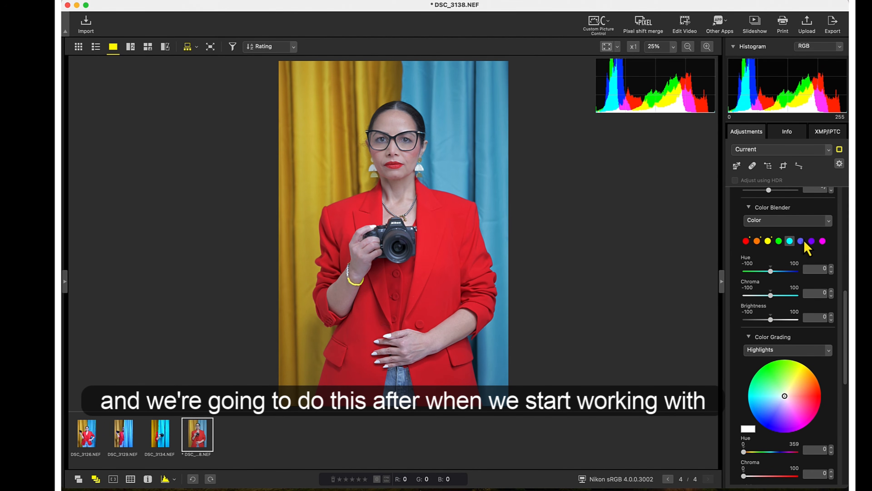
drag(773, 299, 777, 297)
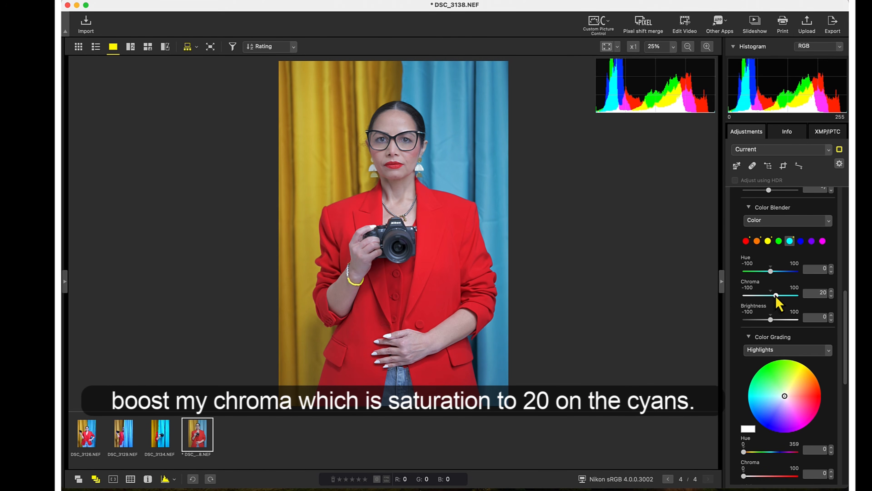
Step: Set the blue Hue to -20, Chroma to 85 and Brightness to 20 in the Color Blender
click(802, 242)
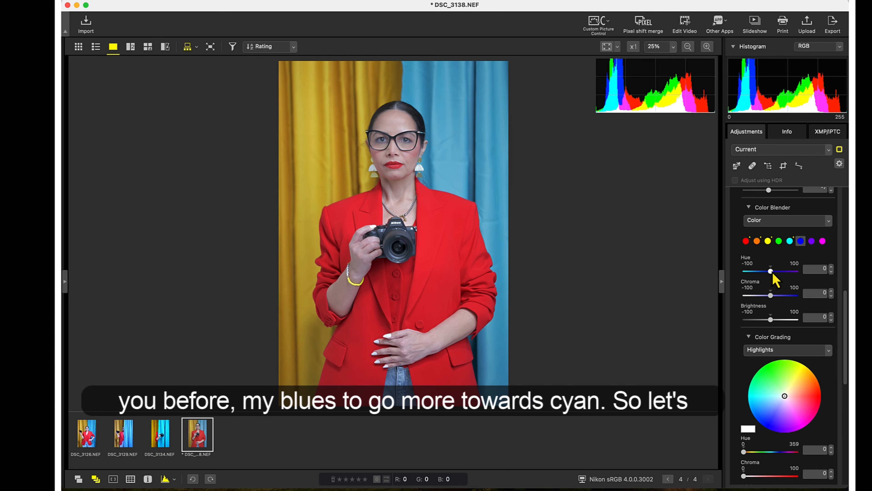
drag(773, 274, 767, 273)
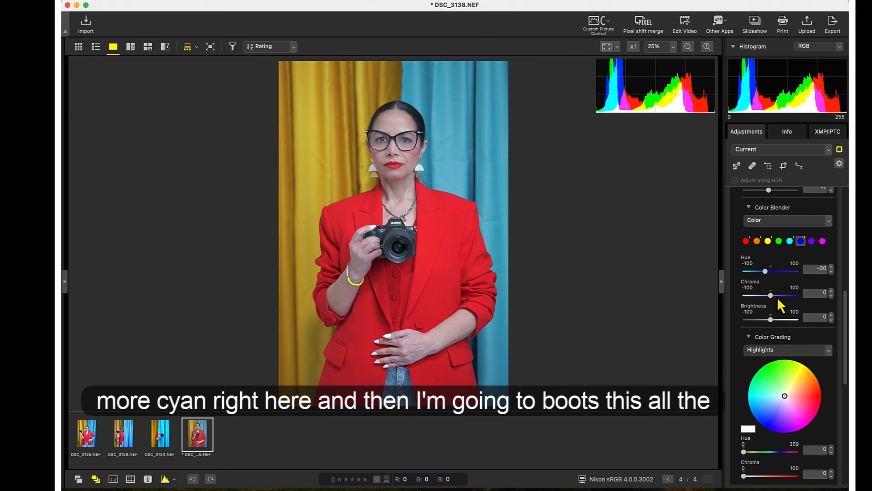
drag(772, 296, 796, 298)
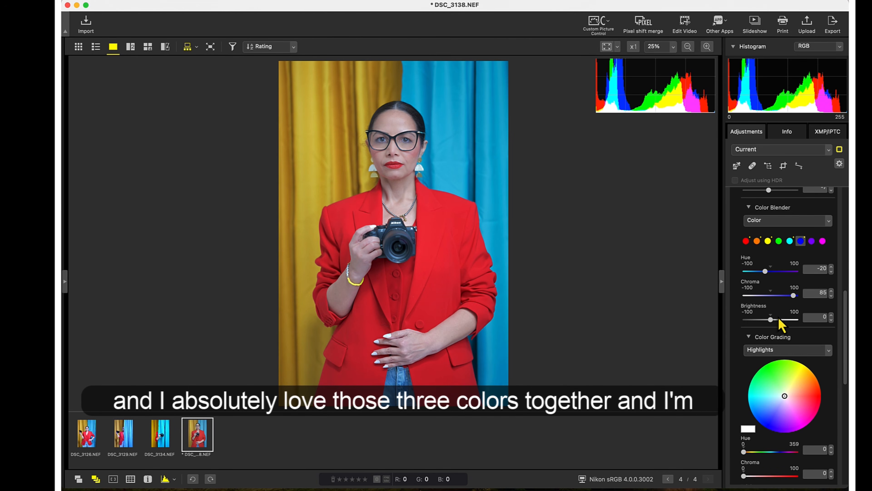
drag(771, 319, 779, 324)
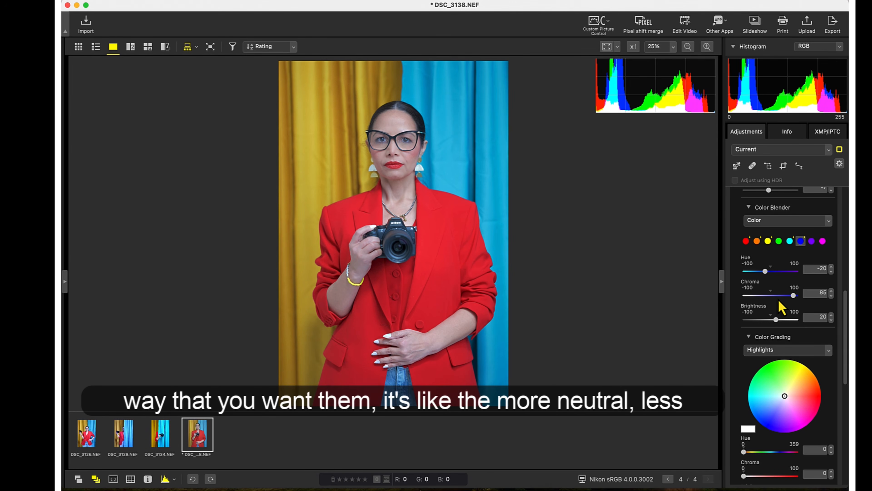
Step: Look over the Color Blender swatches and sliders and the Color Grading controls for Highlights
scroll(783, 306, down, 3)
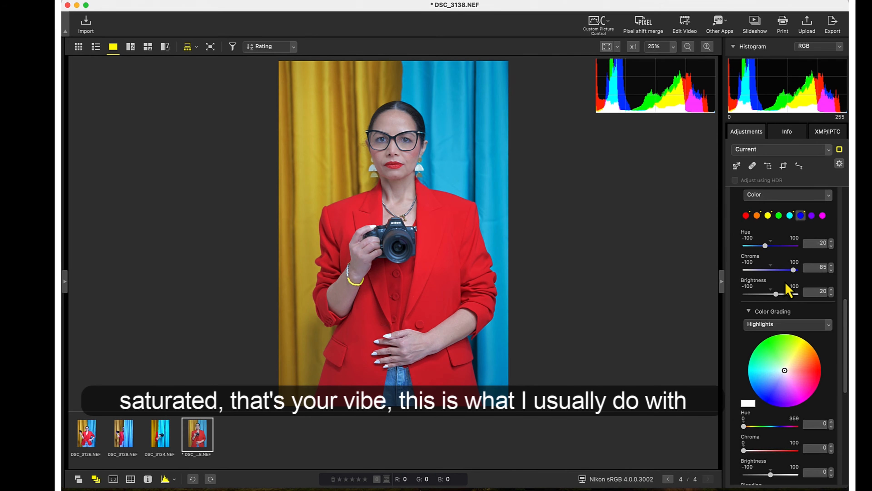
scroll(788, 290, up, 4)
scroll(788, 291, up, 1)
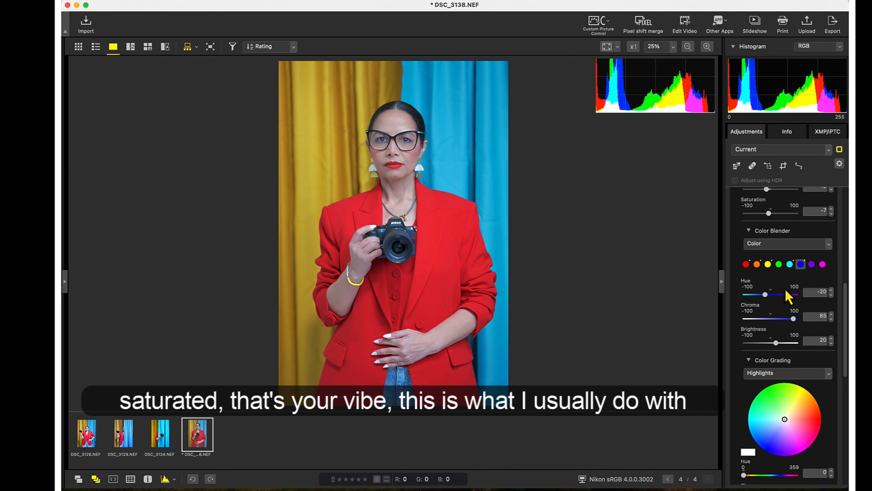
scroll(788, 333, down, 7)
scroll(783, 325, down, 8)
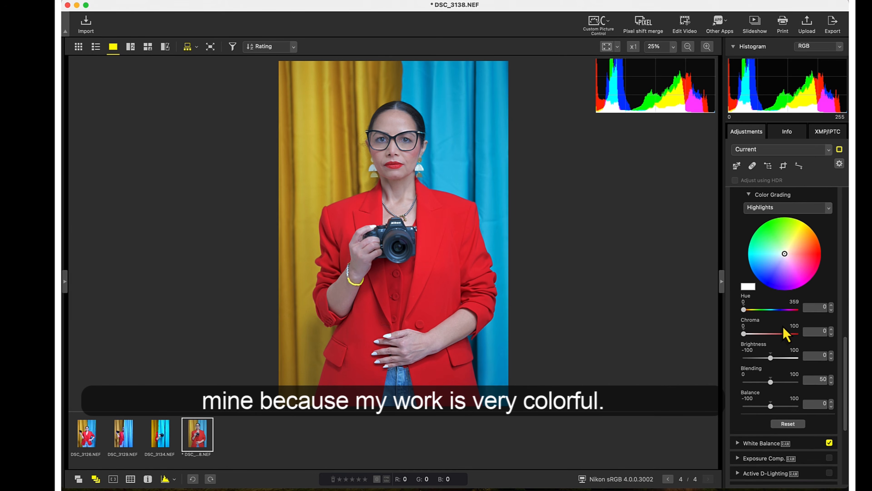
scroll(787, 334, up, 18)
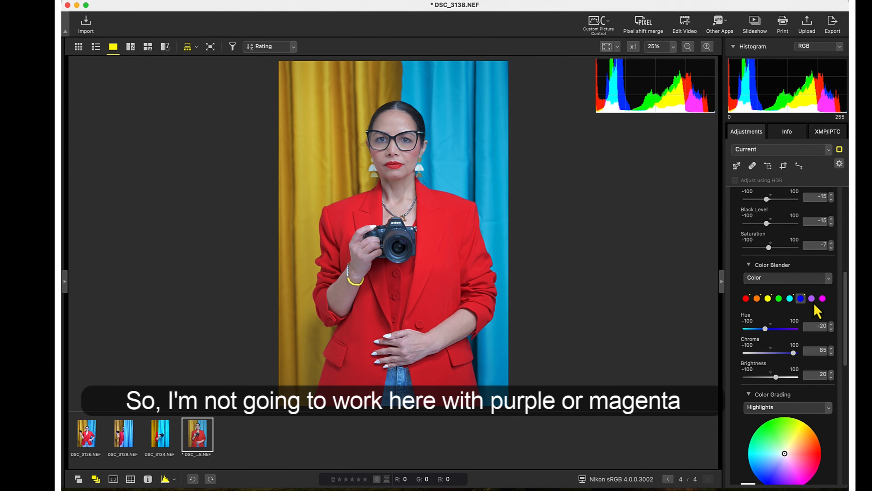
scroll(810, 322, down, 8)
scroll(810, 323, down, 1)
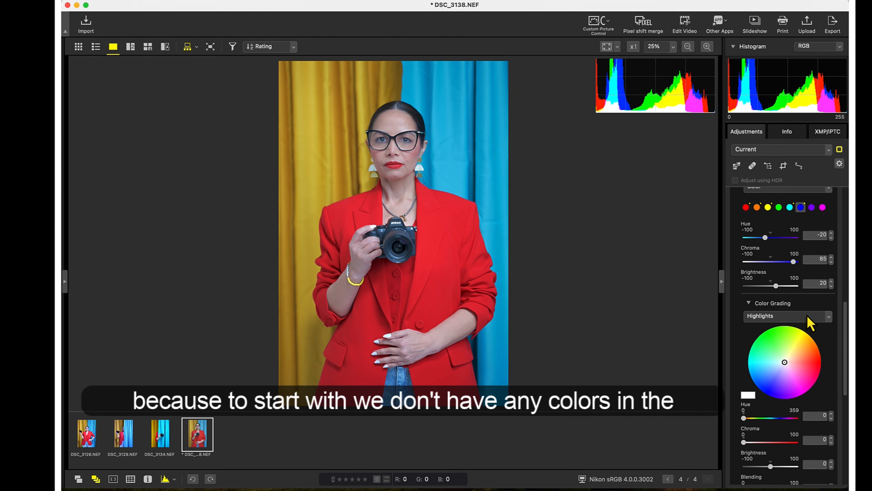
scroll(809, 322, down, 10)
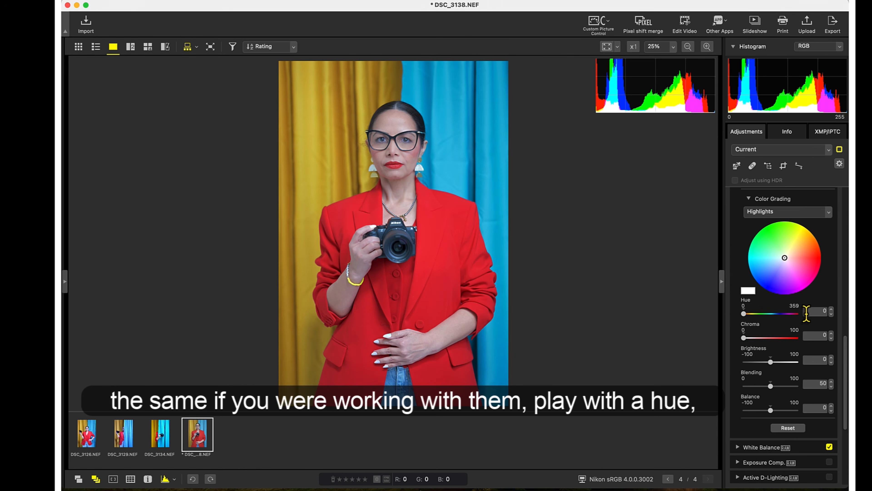
scroll(808, 316, up, 10)
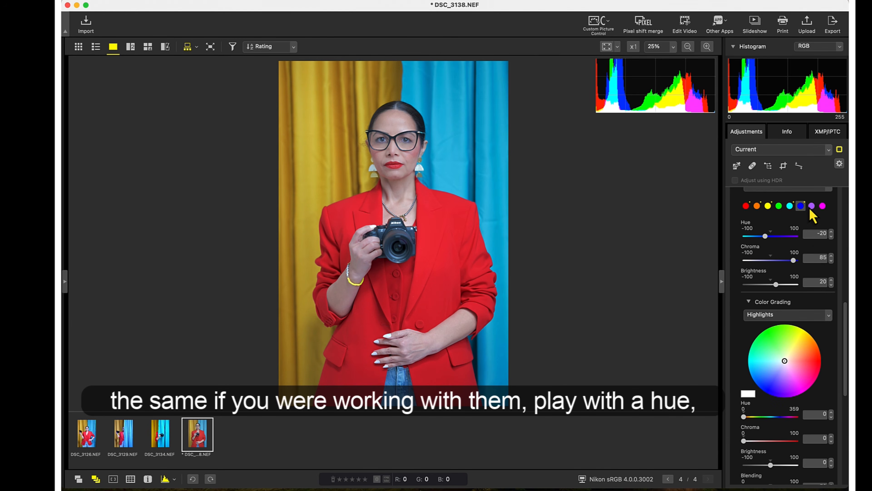
scroll(831, 292, down, 9)
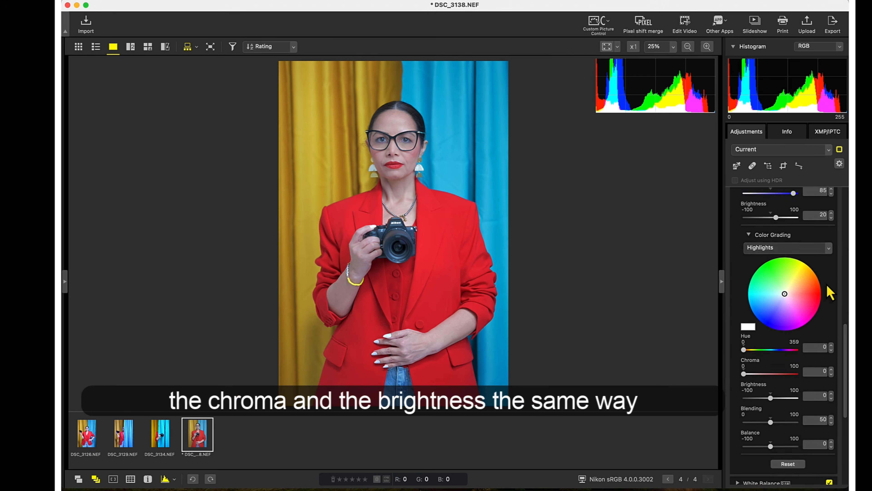
scroll(831, 293, down, 1)
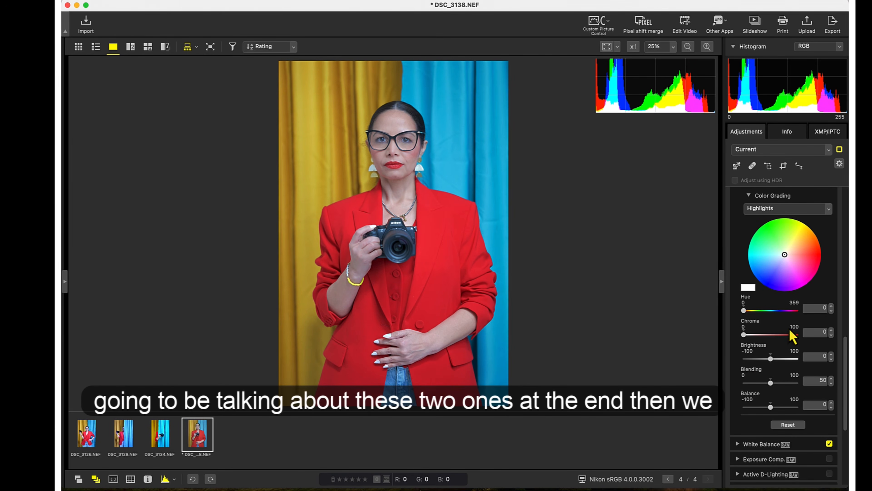
Step: View the separate Color Grading ranges for Mid-tone and Shadows, and switch the grading to 3-way
click(824, 211)
click(821, 219)
click(822, 210)
click(821, 217)
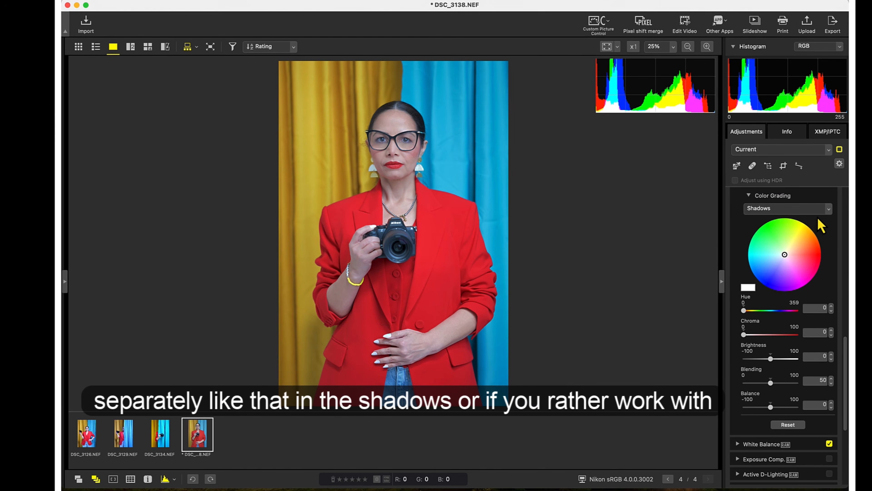
click(821, 211)
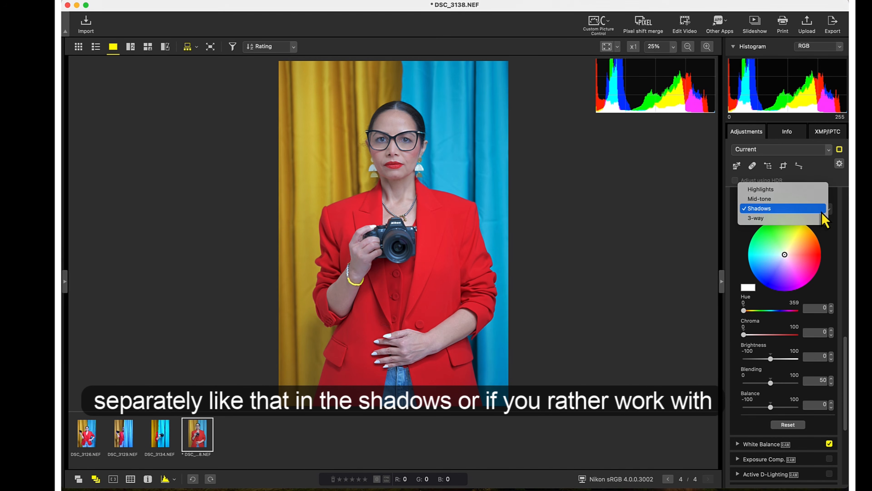
click(823, 219)
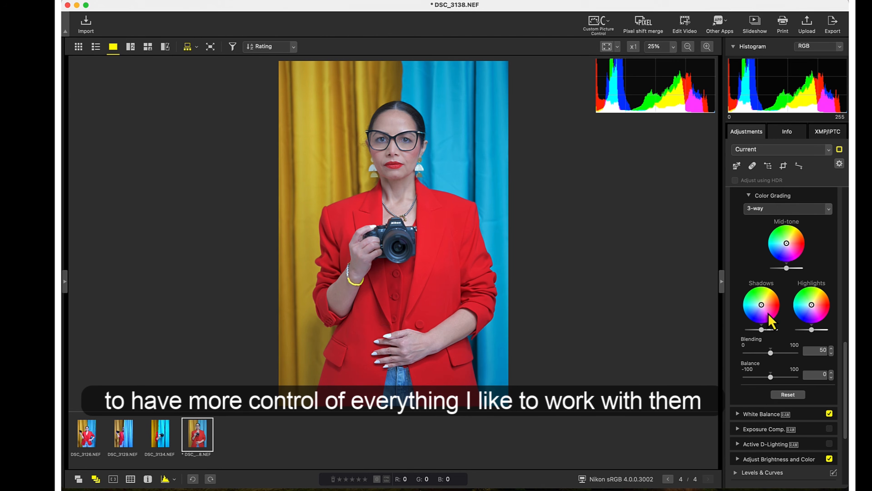
Step: Switch the Color Grading from 3-way to the Highlights range
click(821, 212)
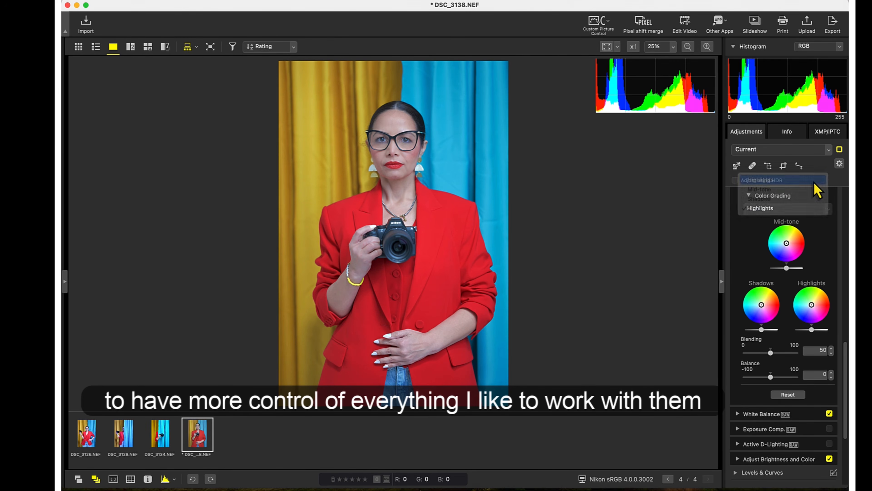
click(815, 180)
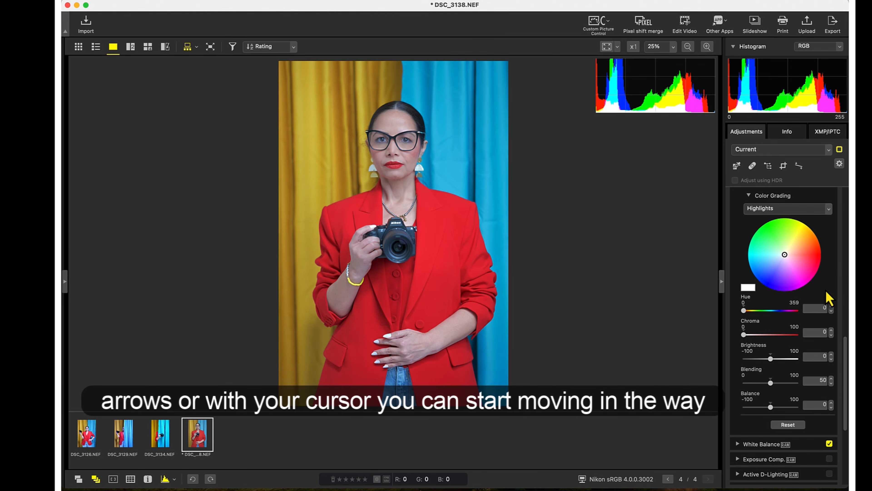
Step: Try out slight highlight tints with the Color Grading wheel and the Hue value
mouse_move(785, 258)
mouse_down()
mouse_move(794, 226)
mouse_move(808, 259)
mouse_move(768, 237)
mouse_move(778, 237)
mouse_move(773, 276)
mouse_move(799, 279)
mouse_move(790, 261)
mouse_move(801, 260)
mouse_move(785, 255)
mouse_up()
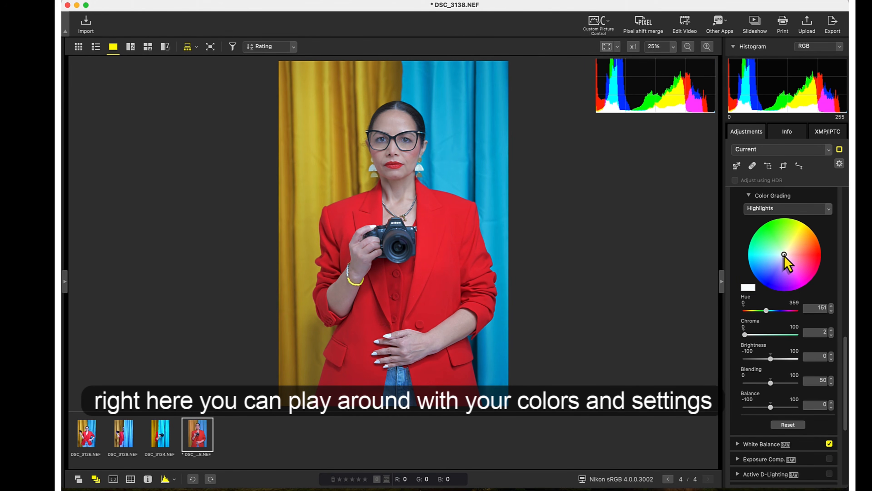
drag(765, 312, 734, 338)
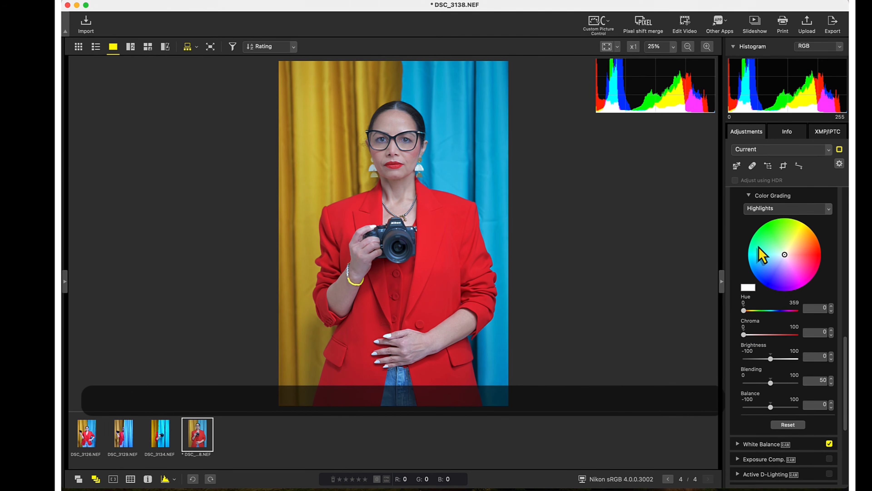
click(785, 256)
drag(785, 256, 785, 255)
click(832, 306)
click(831, 306)
click(831, 306)
Step: Tint the highlights in Color Grading with Hue 47 and Chroma 7, and set their Brightness to -20
drag(785, 254, 787, 253)
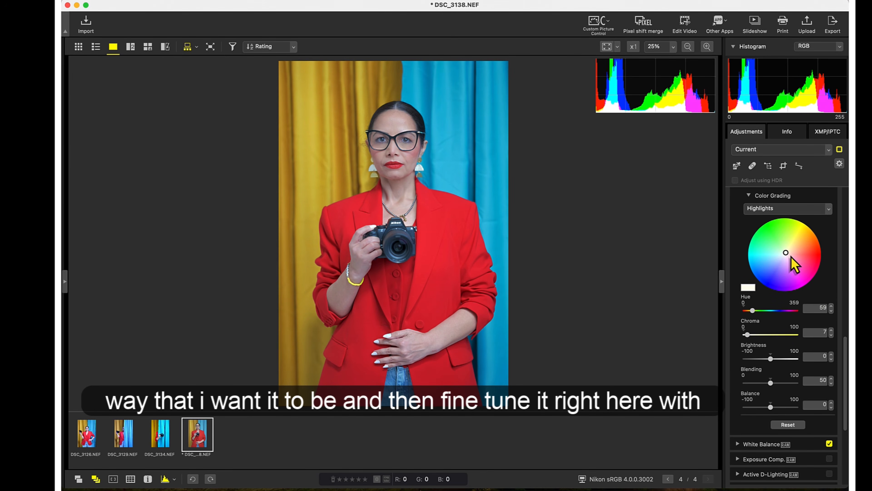
click(832, 310)
click(831, 311)
click(832, 310)
click(831, 310)
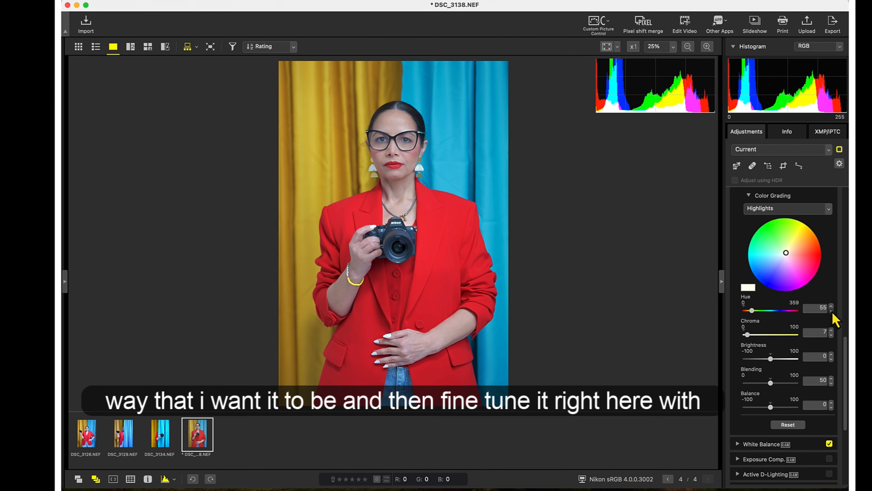
click(831, 311)
click(831, 310)
click(832, 310)
click(831, 311)
click(831, 311)
click(832, 310)
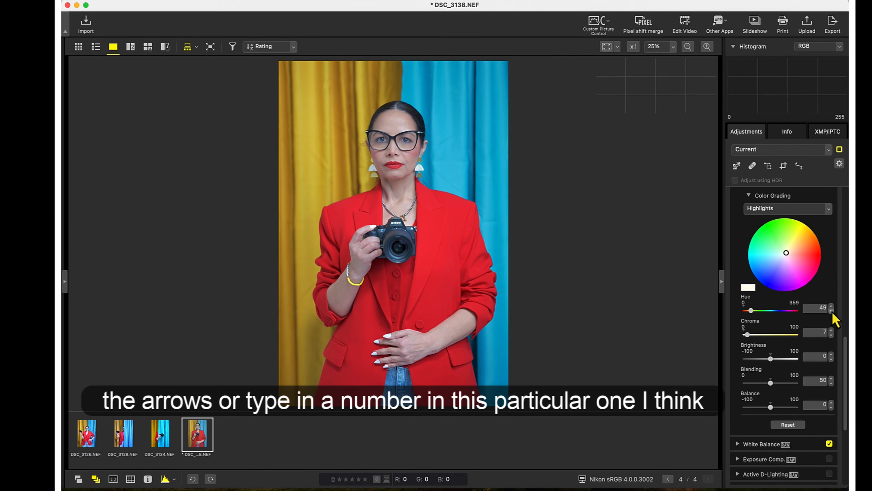
click(831, 311)
click(831, 310)
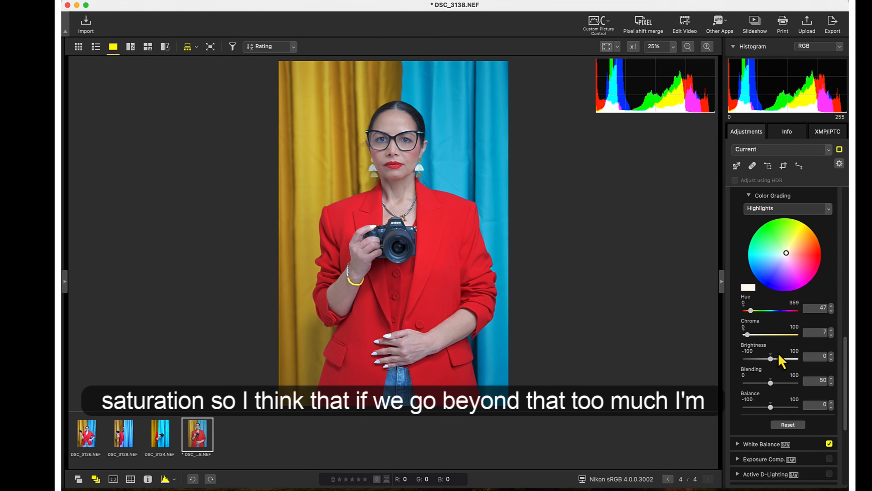
drag(771, 361, 765, 361)
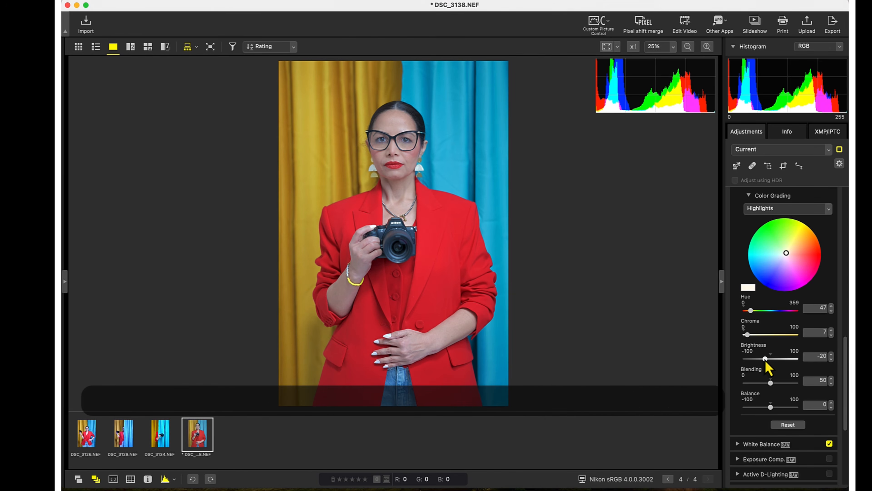
Step: Switch Color Grading to Mid-tone and tint it with Hue 55 and Chroma 5
click(800, 210)
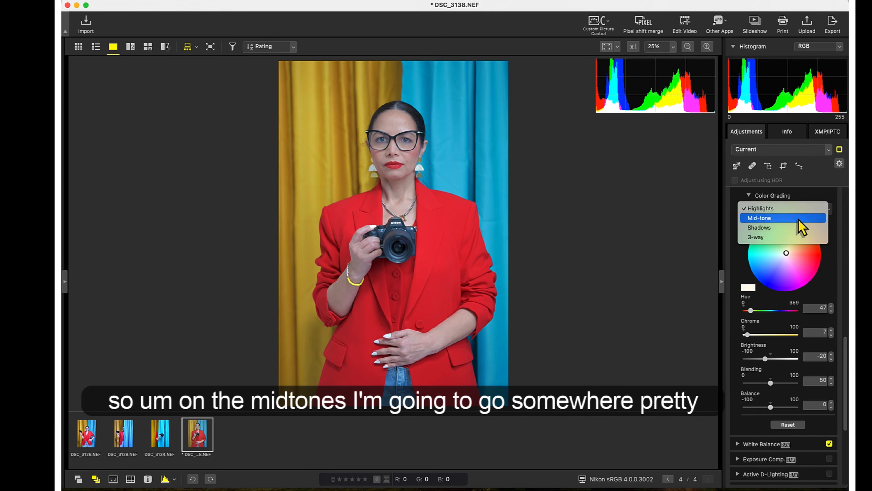
click(798, 218)
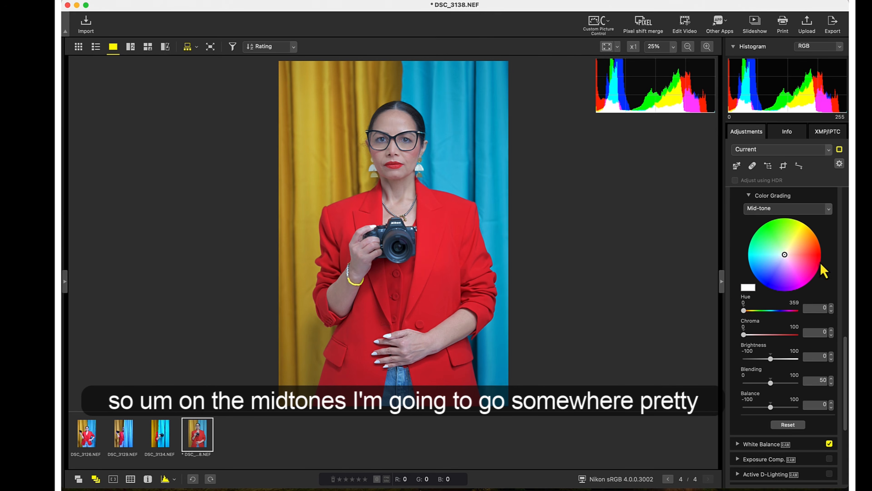
drag(785, 255, 787, 254)
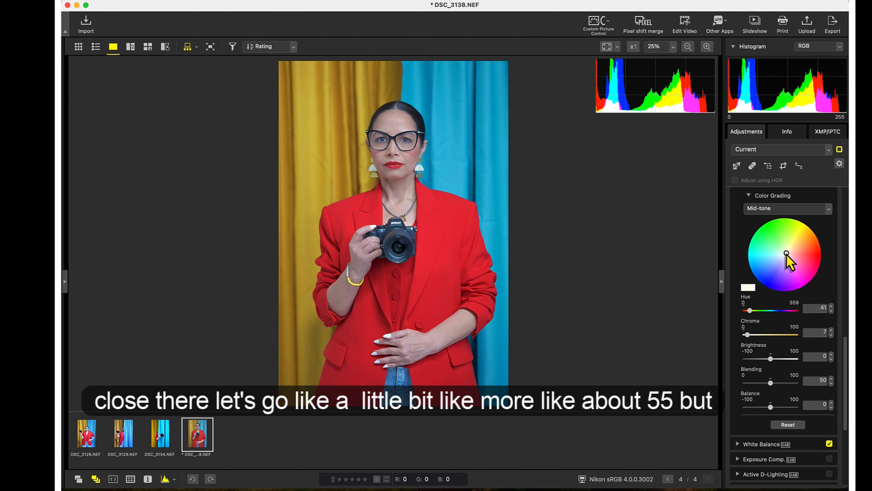
click(832, 306)
click(832, 306)
click(832, 307)
click(832, 306)
click(832, 306)
click(832, 306)
click(832, 307)
click(832, 306)
click(832, 307)
click(832, 306)
click(832, 306)
click(832, 307)
click(832, 306)
click(832, 306)
click(831, 334)
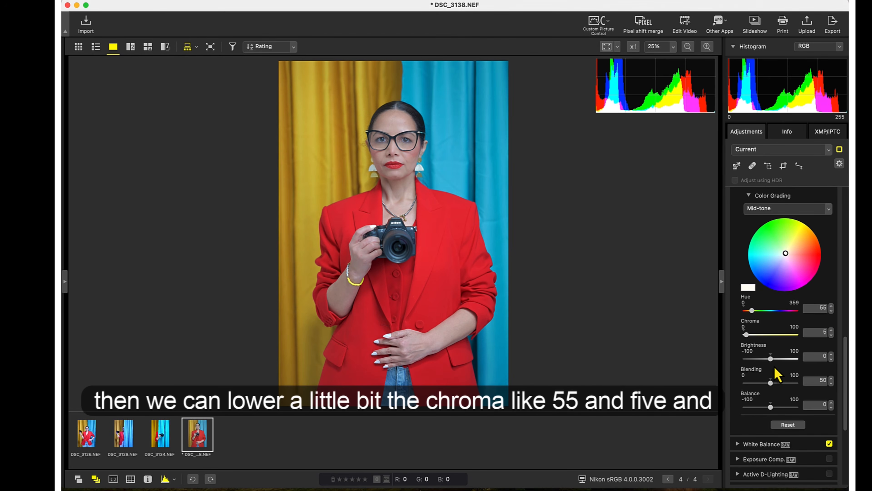
Step: Set the Mid-tone Brightness to 20 in Color Grading
drag(774, 363, 777, 364)
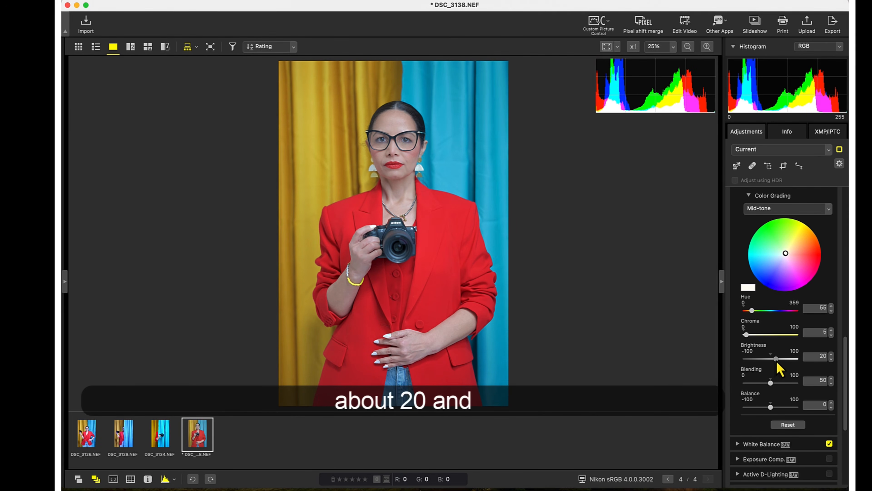
drag(777, 363, 777, 363)
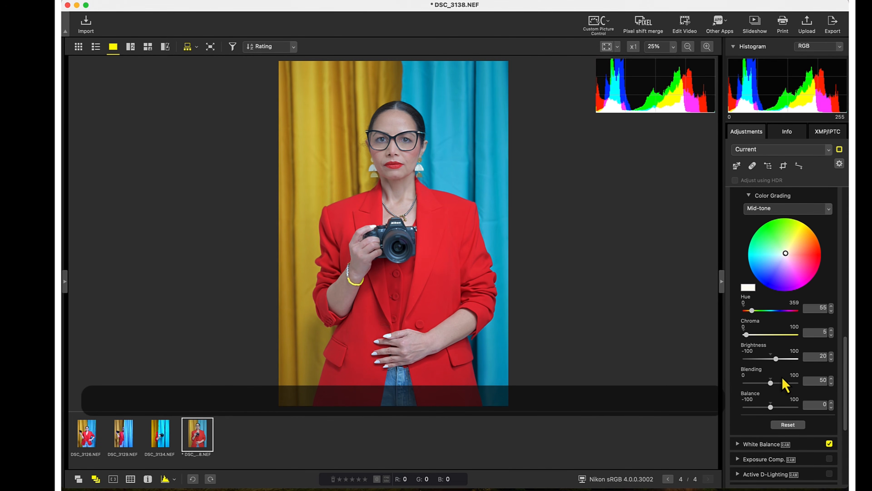
mouse_move(777, 360)
mouse_down()
mouse_move(746, 359)
mouse_move(796, 360)
mouse_move(777, 359)
mouse_up()
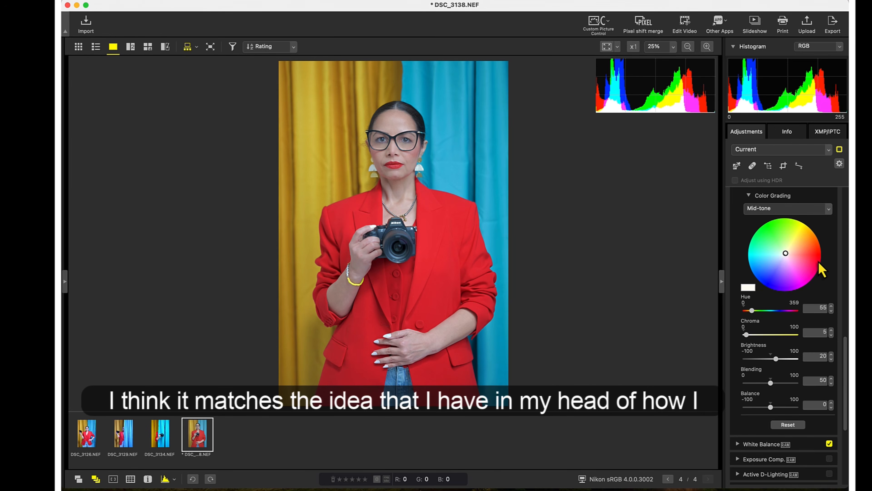
Step: Switch Color Grading to Shadows and set Hue to 55, Chroma to 5 and Brightness to 20
click(824, 210)
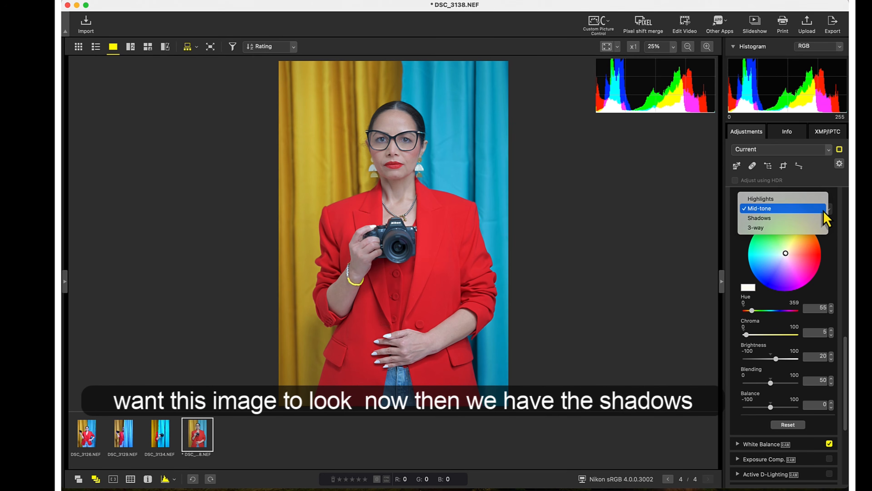
click(823, 218)
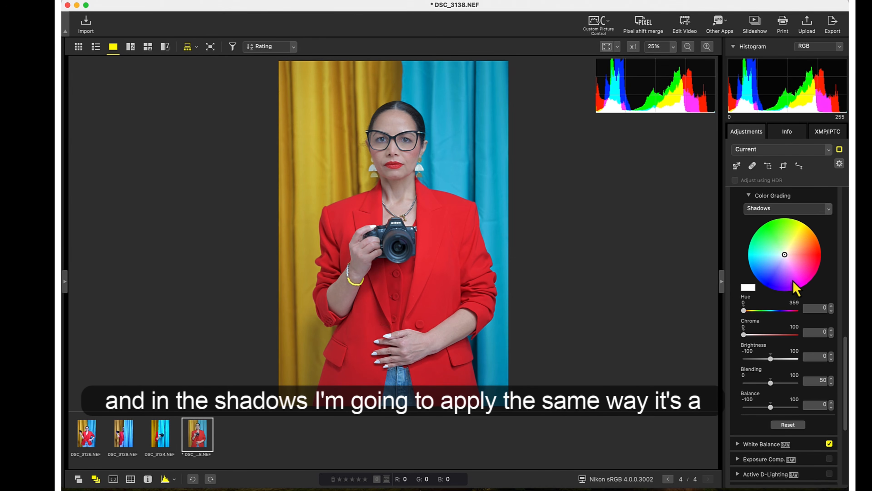
drag(784, 255, 786, 253)
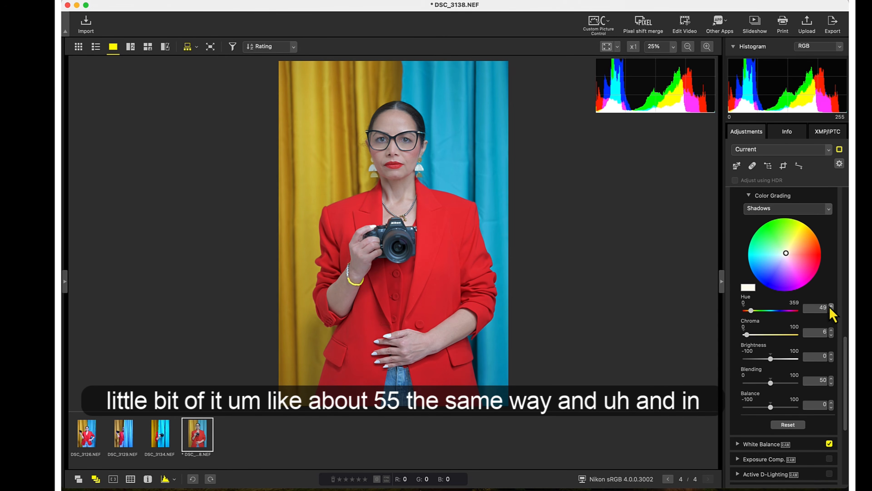
click(831, 334)
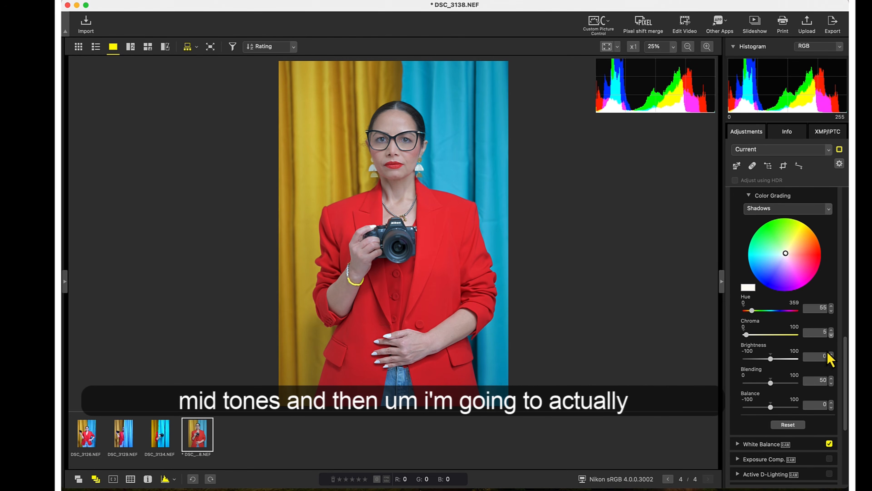
drag(775, 363, 778, 364)
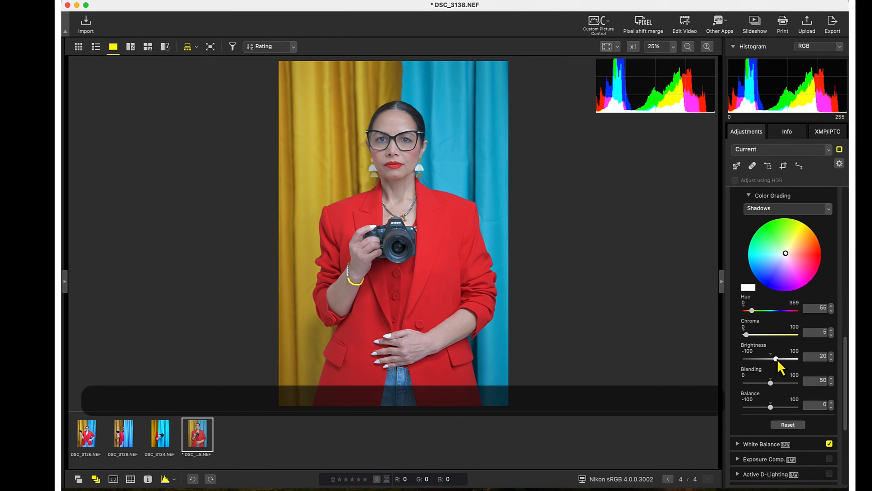
Step: Set the Color Grading Blending to 25 and Balance to -25
mouse_move(769, 387)
mouse_down()
mouse_move(792, 386)
mouse_move(744, 388)
mouse_move(793, 386)
mouse_move(745, 386)
mouse_move(780, 385)
mouse_move(759, 384)
mouse_up()
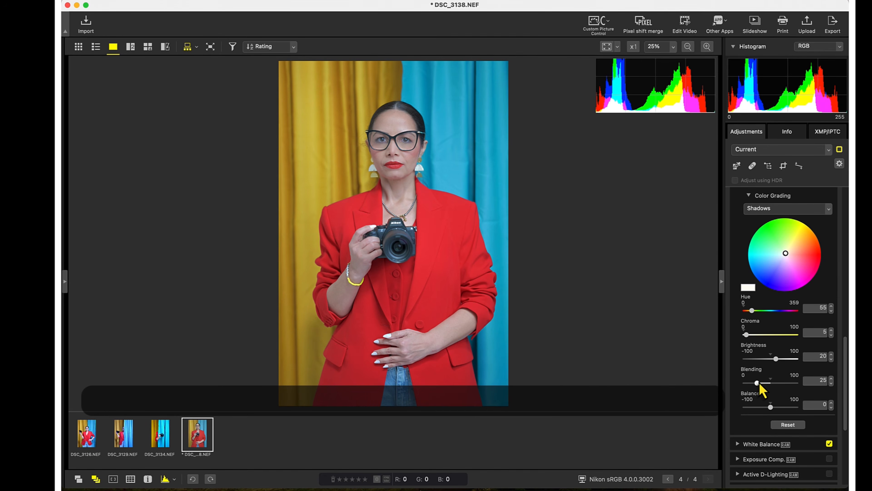
scroll(788, 366, down, 2)
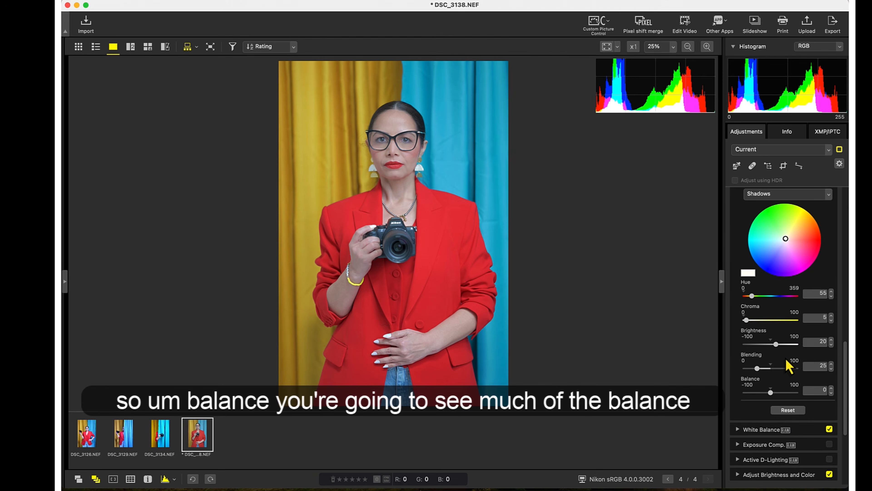
mouse_move(771, 392)
mouse_down()
mouse_move(818, 395)
mouse_move(725, 400)
mouse_move(775, 397)
mouse_move(766, 395)
mouse_up()
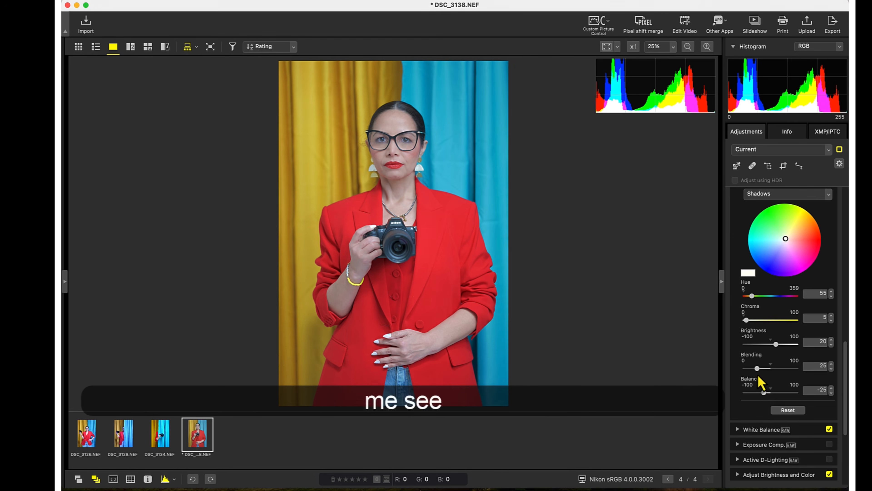
mouse_move(765, 394)
mouse_down()
mouse_move(780, 394)
mouse_move(764, 395)
mouse_up()
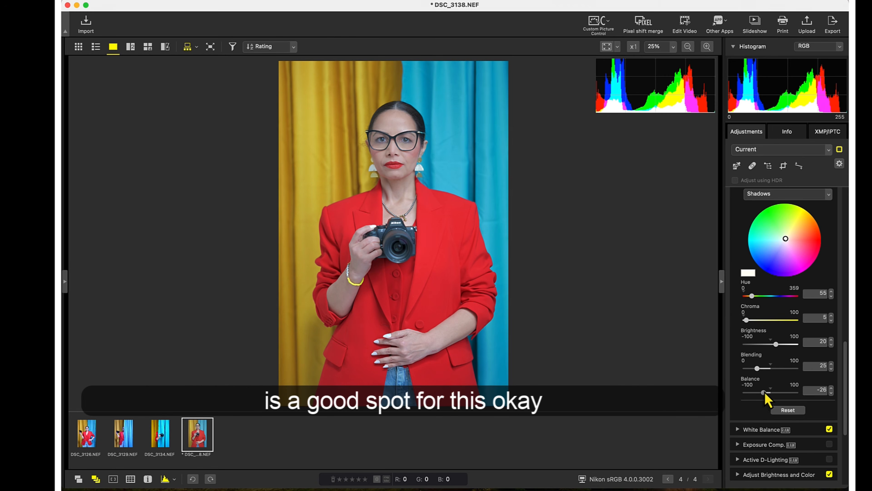
click(832, 387)
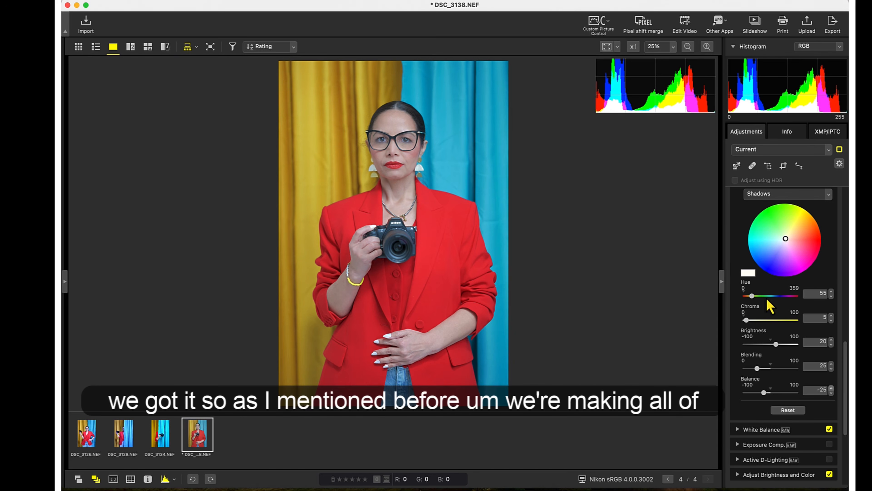
Step: Look over the Flexible Color Picture Control settings and the other adjustment sections below them, such as White Balance and Exposure Comp
scroll(773, 356, down, 5)
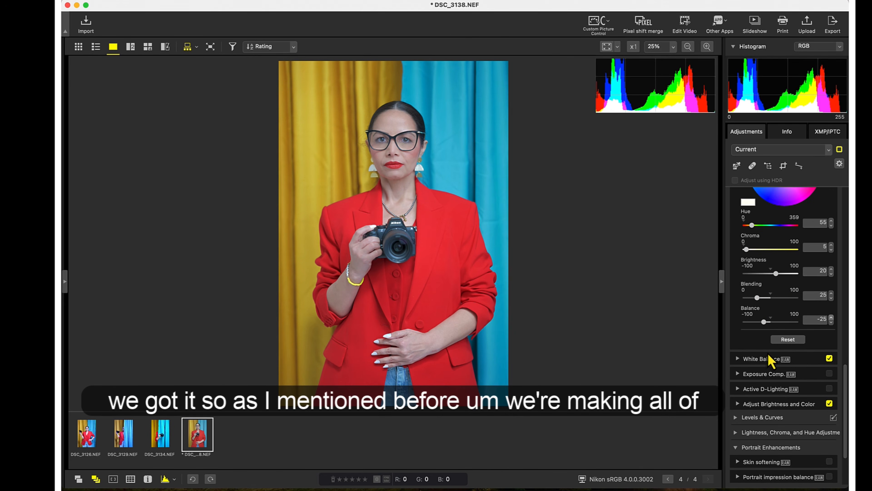
scroll(760, 342, up, 10)
scroll(760, 342, up, 6)
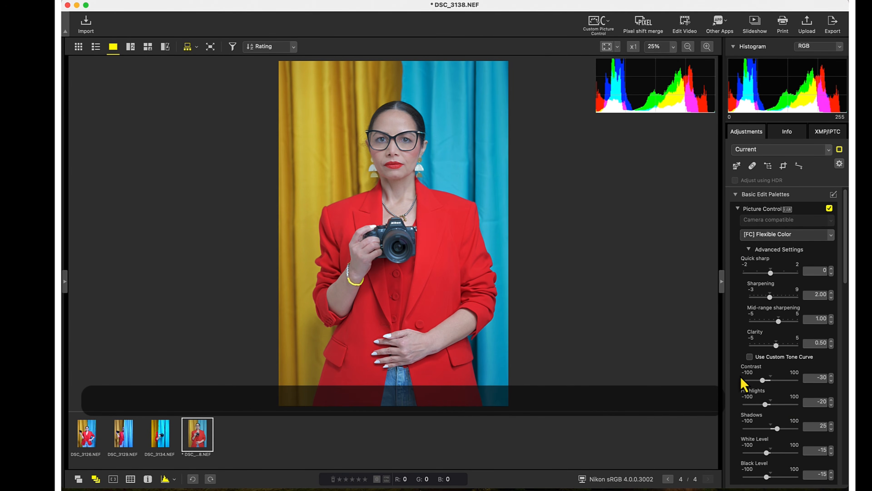
scroll(743, 383, down, 8)
scroll(743, 385, down, 10)
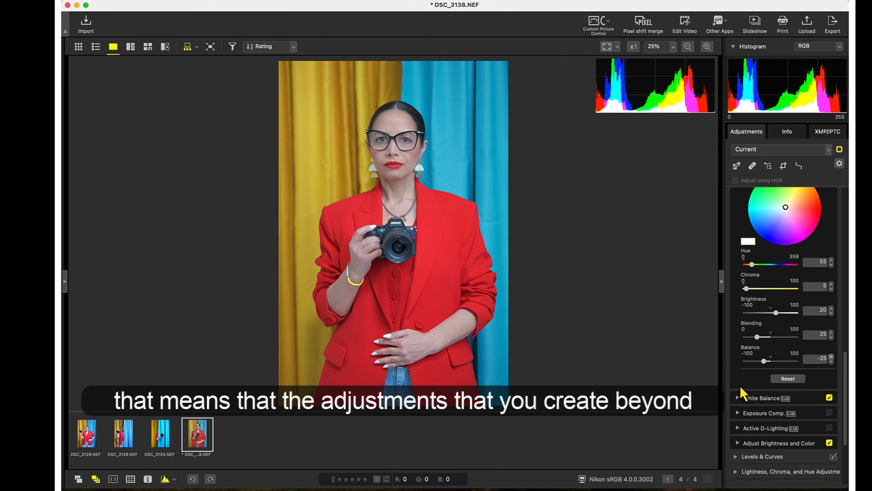
scroll(739, 391, down, 1)
scroll(740, 388, down, 6)
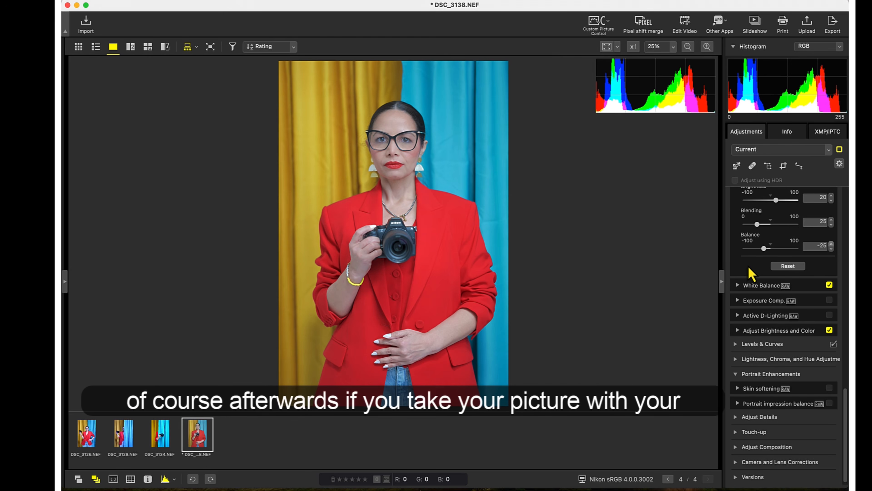
scroll(749, 272, up, 10)
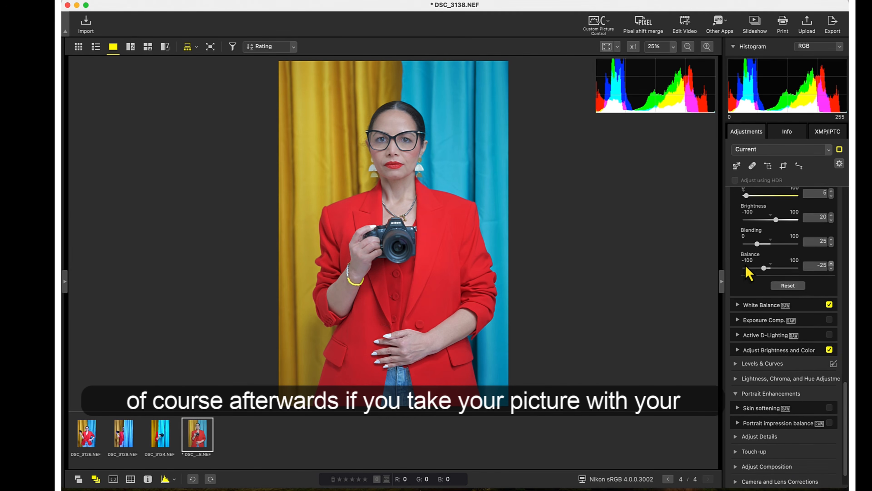
scroll(749, 273, up, 5)
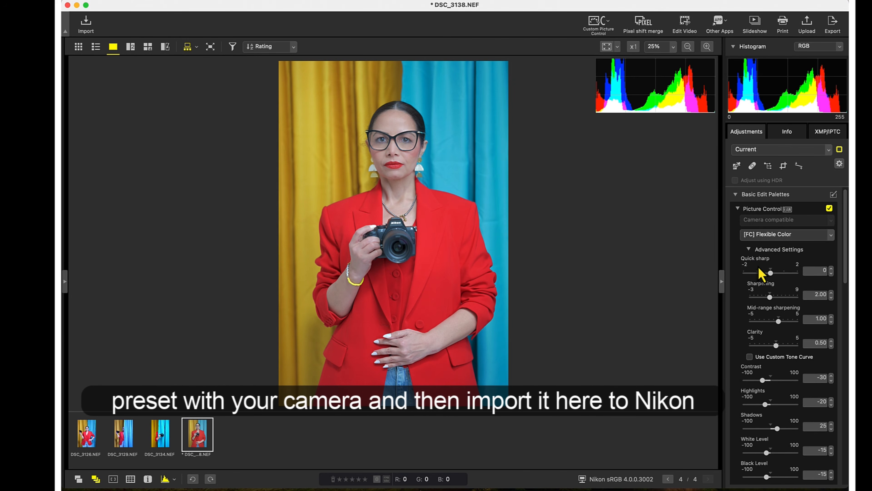
scroll(760, 272, down, 12)
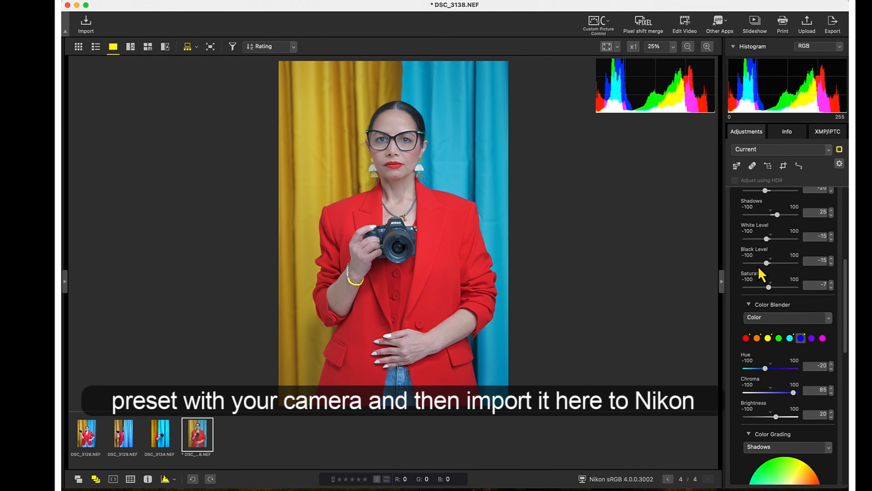
scroll(761, 274, down, 10)
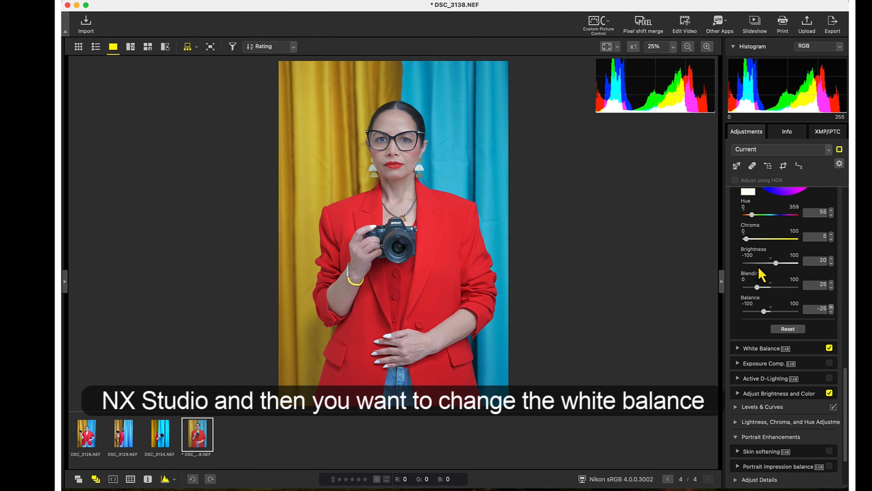
scroll(759, 269, down, 2)
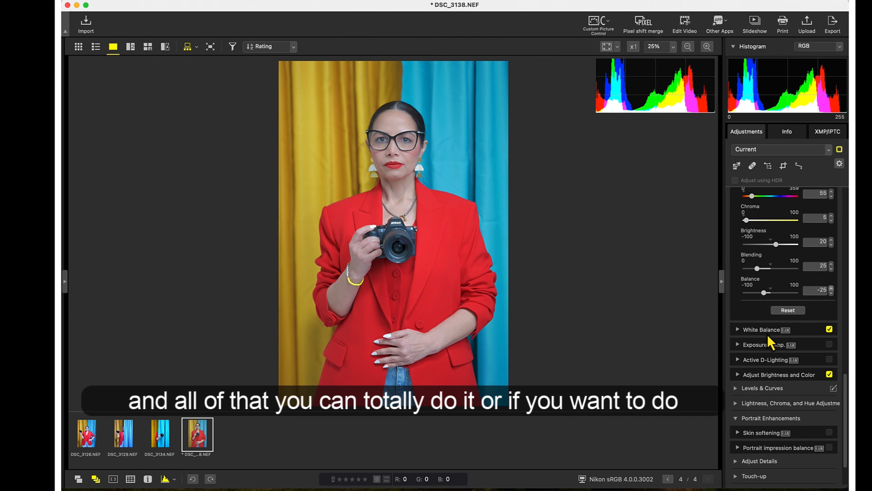
Step: Review the Picture Control settings from sharpening through Color Grading, and compare them with the separate edit palettes beneath
scroll(768, 336, down, 5)
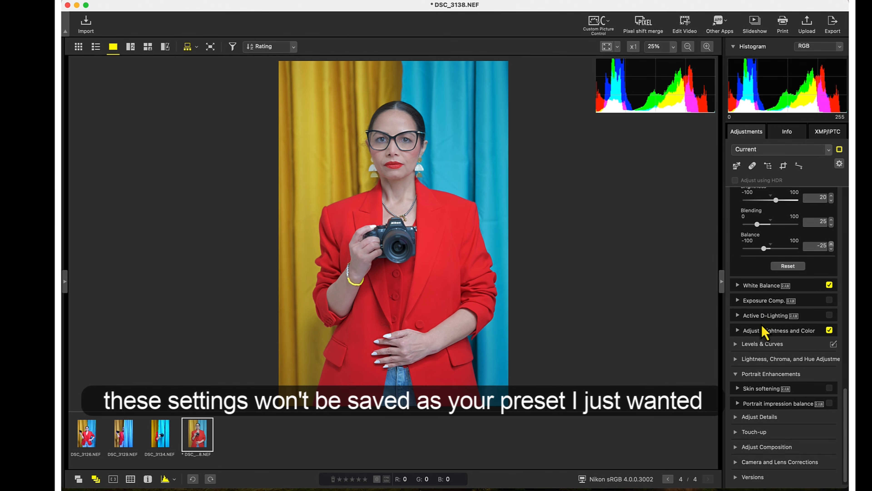
scroll(763, 306, up, 5)
scroll(761, 306, up, 15)
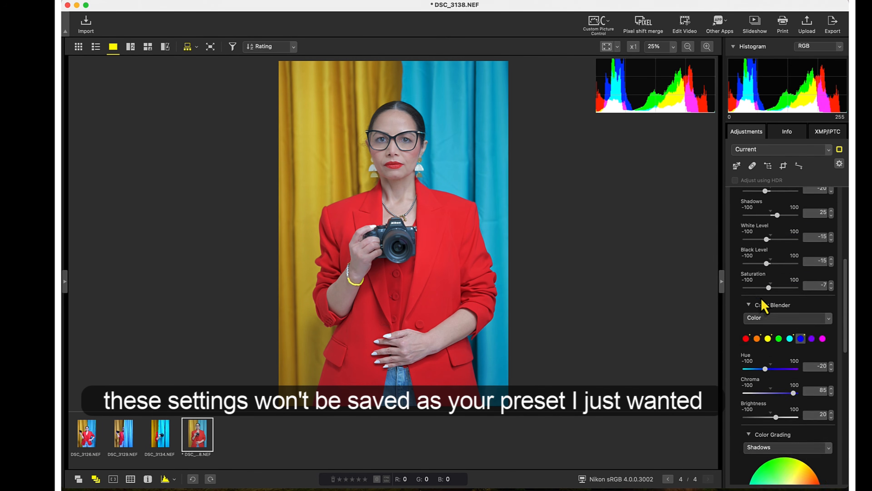
scroll(761, 300, up, 2)
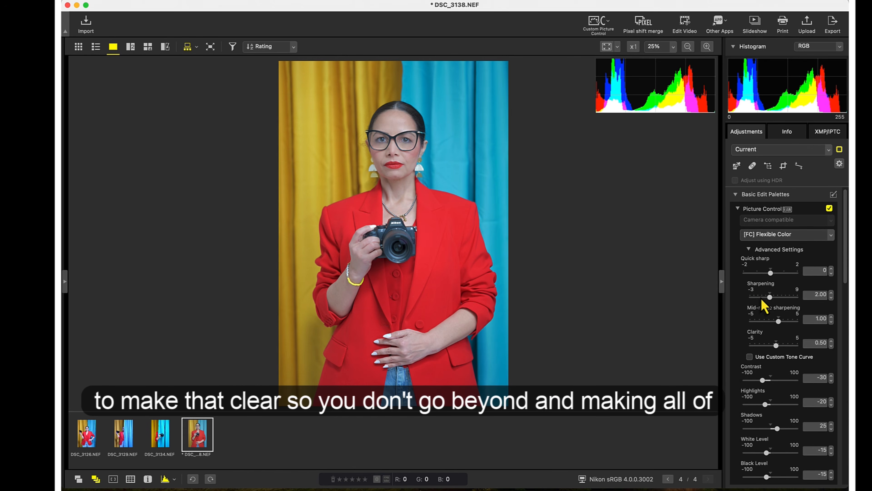
scroll(762, 306, down, 20)
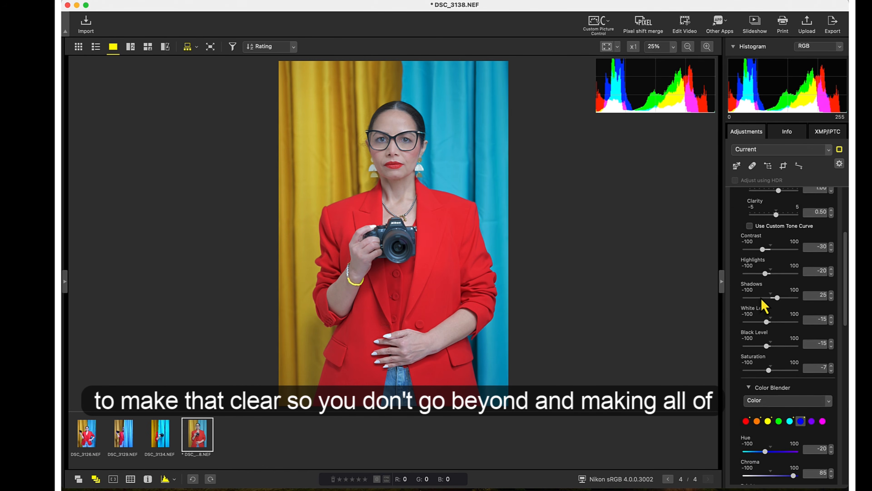
scroll(762, 305, down, 1)
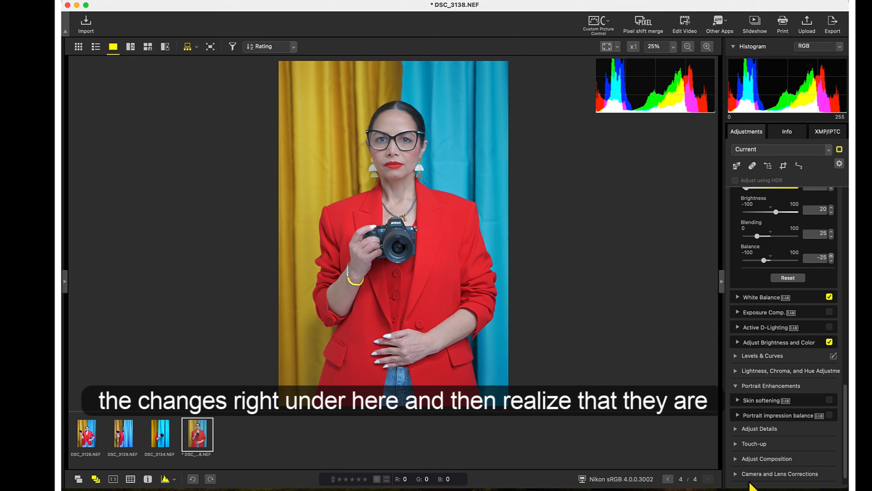
scroll(769, 326, up, 20)
scroll(769, 331, up, 10)
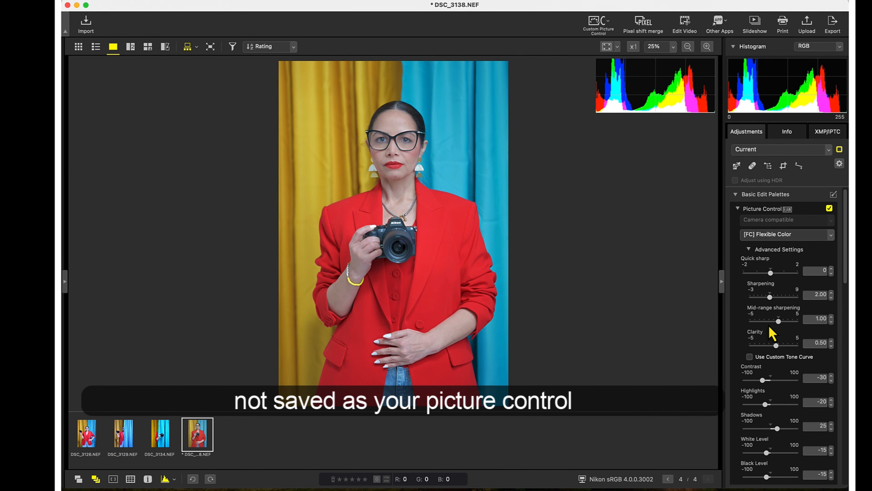
scroll(787, 317, down, 1)
scroll(787, 317, up, 1)
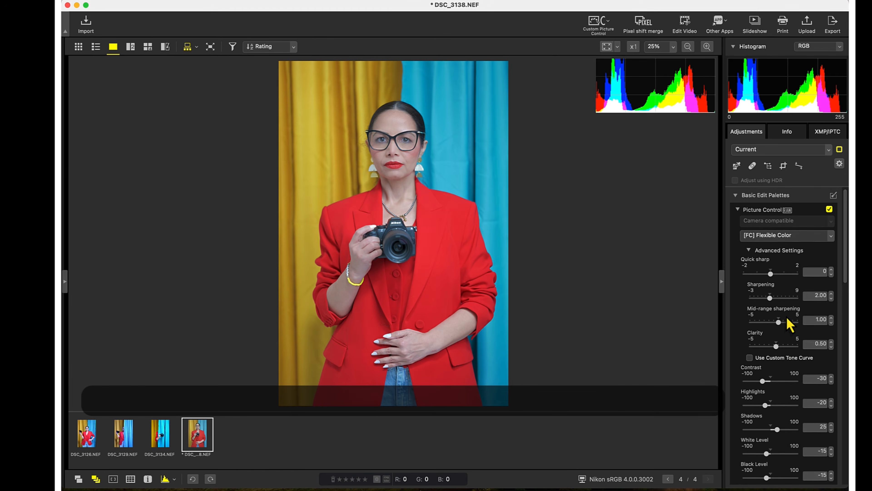
scroll(788, 320, down, 9)
scroll(789, 324, up, 7)
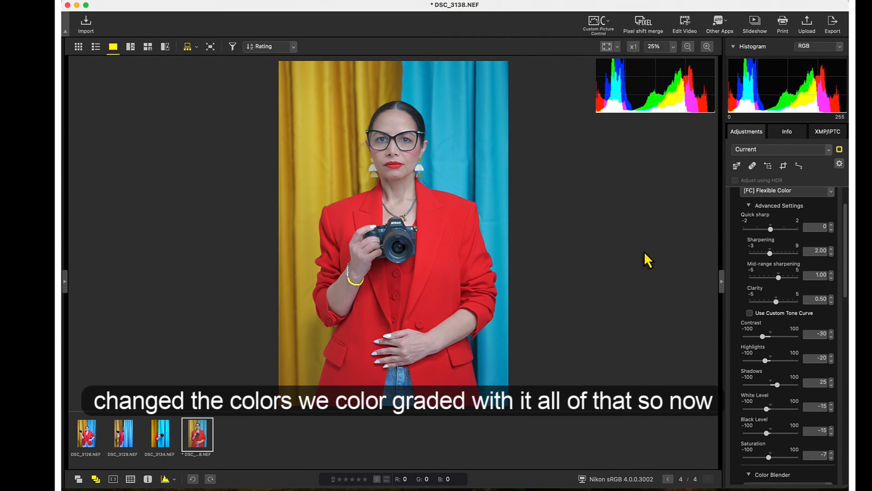
scroll(740, 269, up, 3)
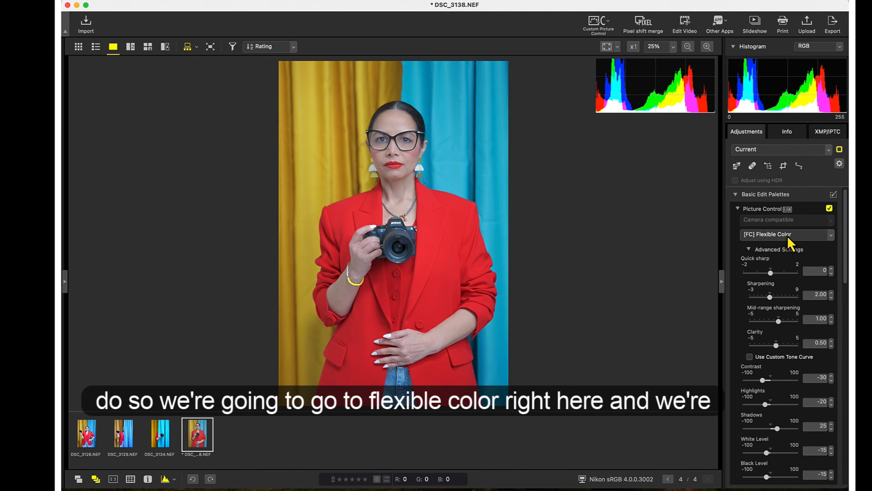
Step: Save the current Flexible Color settings as a custom Picture Control named Miami Mellow and check for it among the Picture Controls
click(830, 235)
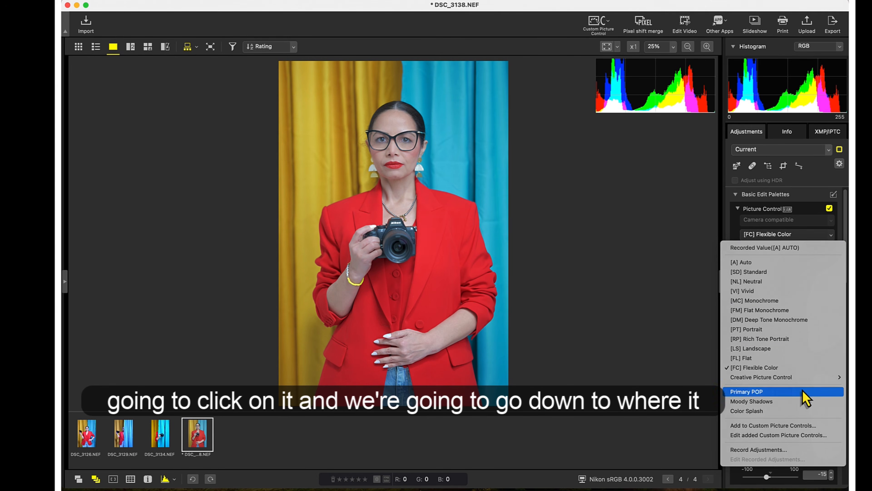
click(826, 426)
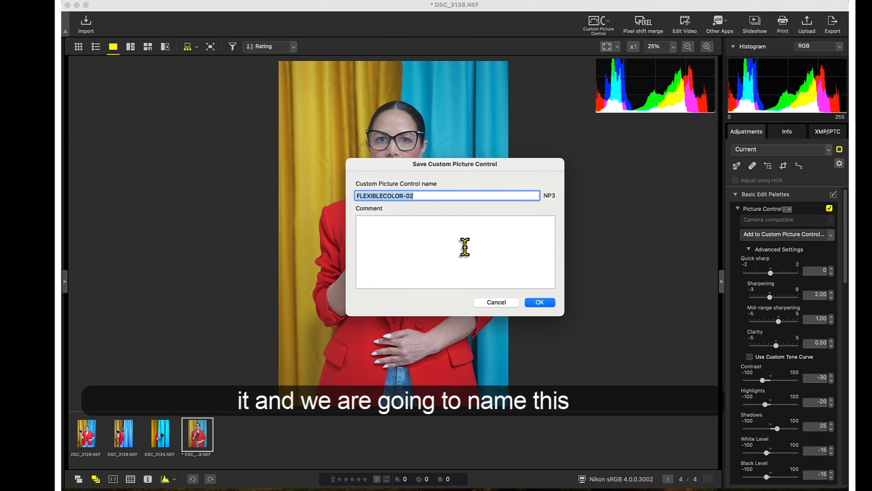
text(M)
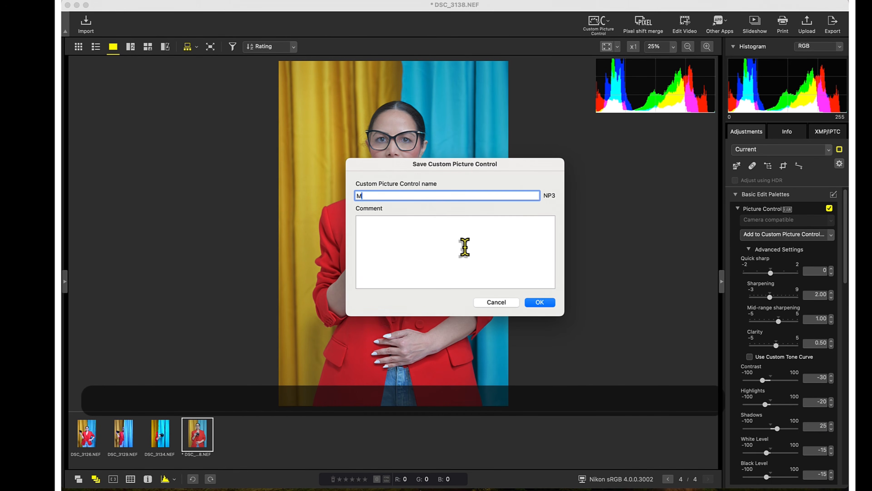
text(iam)
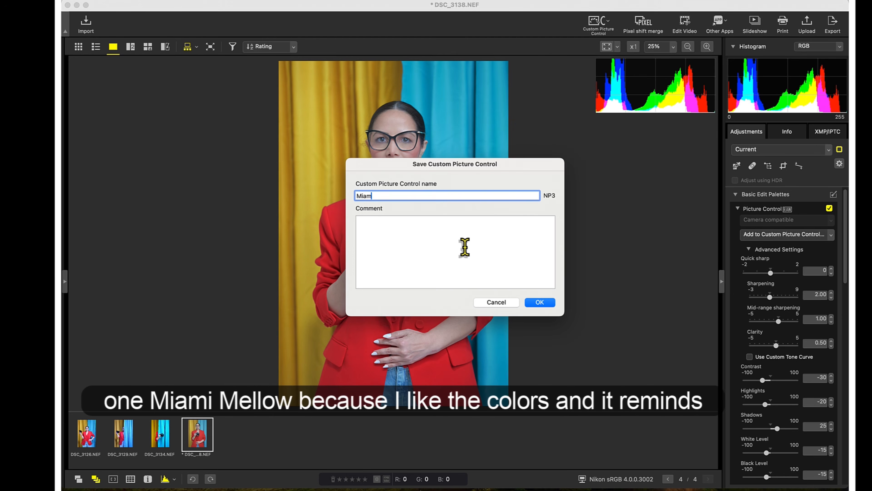
text(i Mellow)
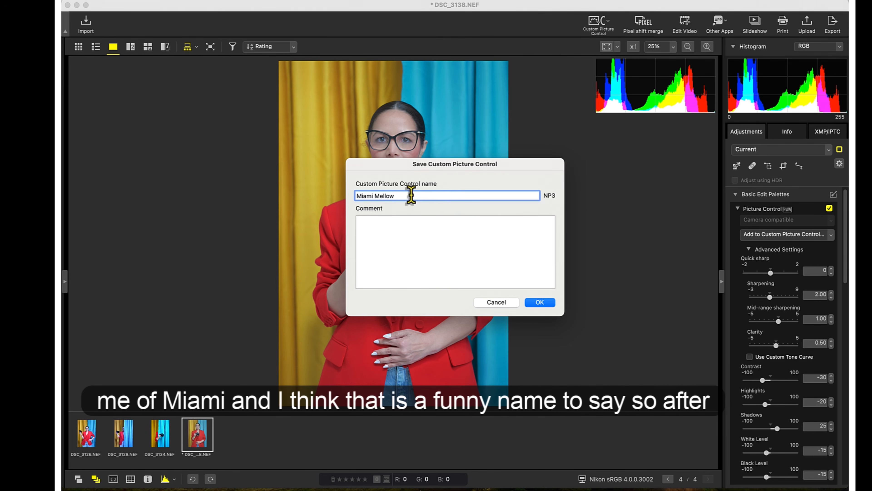
click(544, 305)
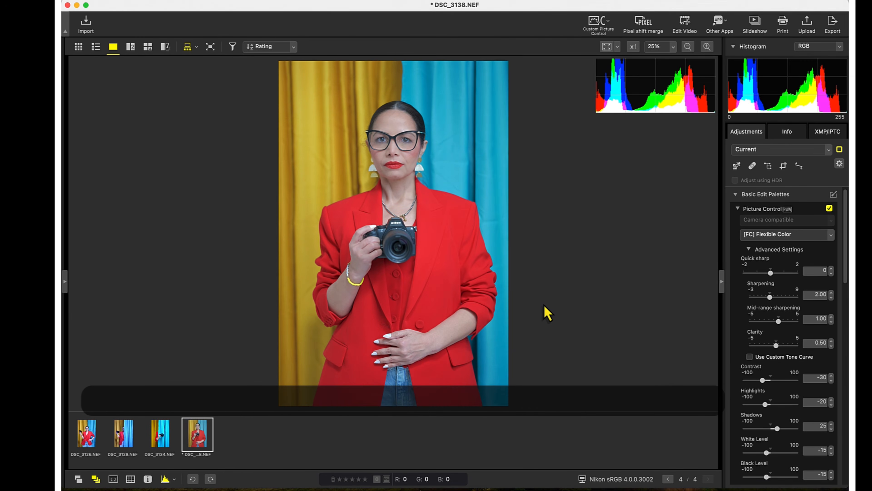
click(785, 237)
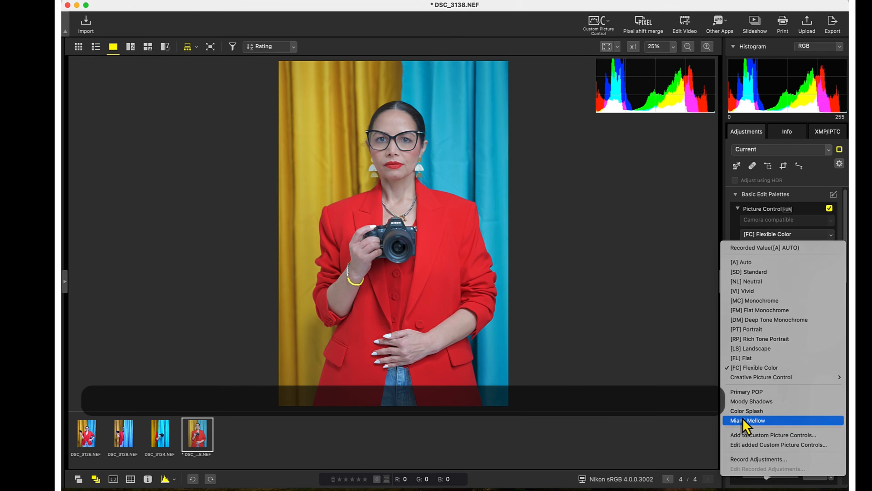
click(694, 389)
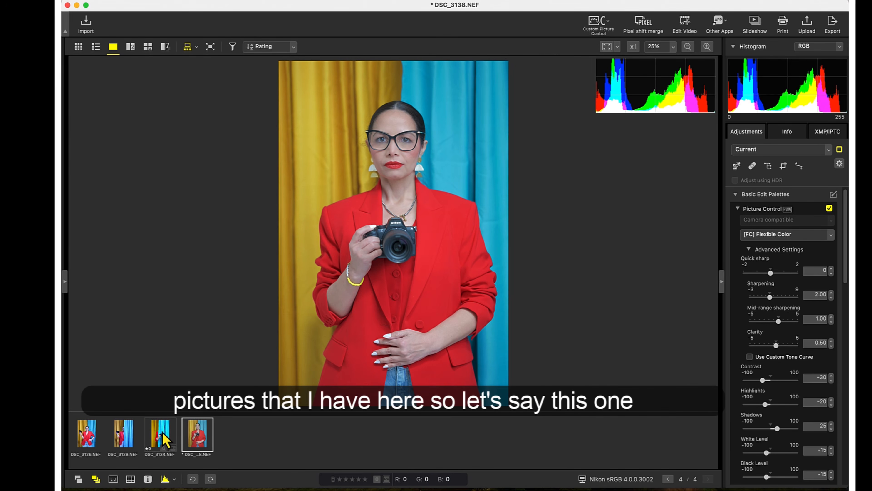
Step: Apply the Miami Mellow Picture Control to the photo DSC_3134.NEF
click(165, 440)
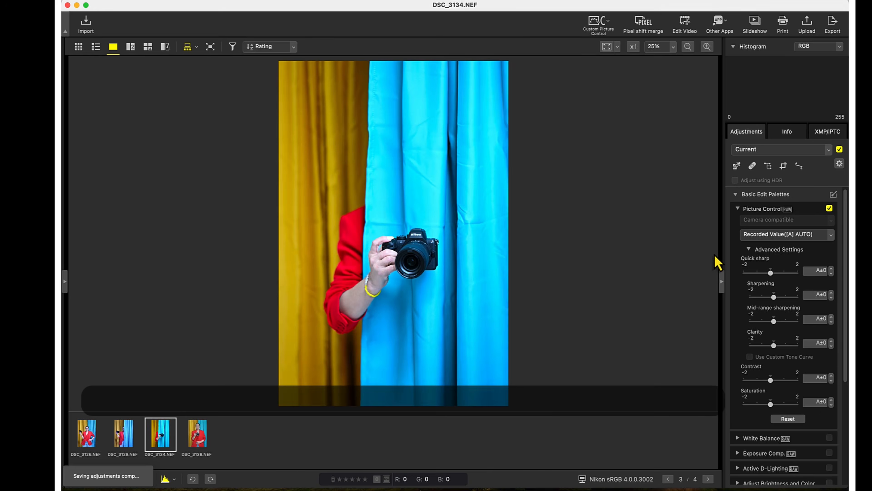
click(756, 238)
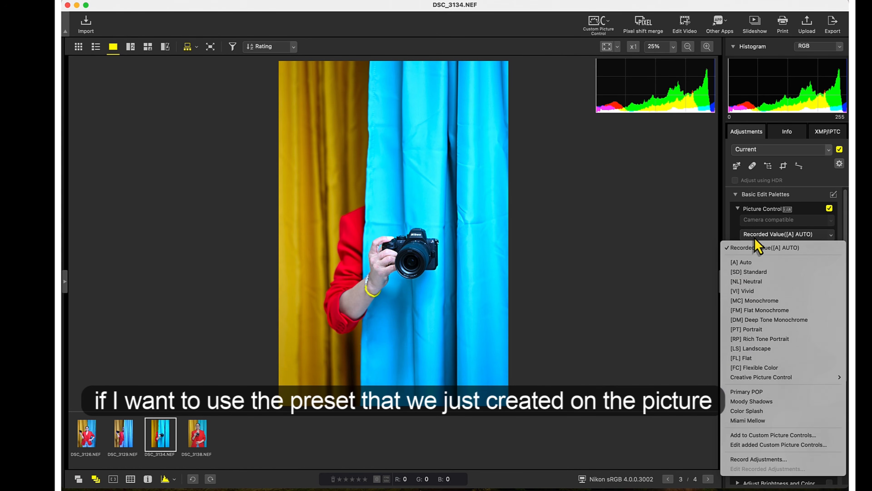
click(749, 420)
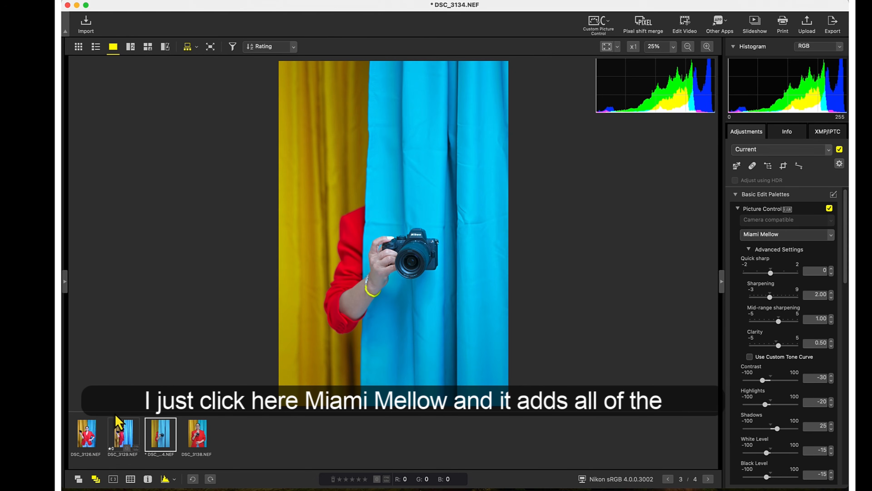
Step: Apply the Miami Mellow Picture Control to the photo DSC_3126.NEF
click(89, 436)
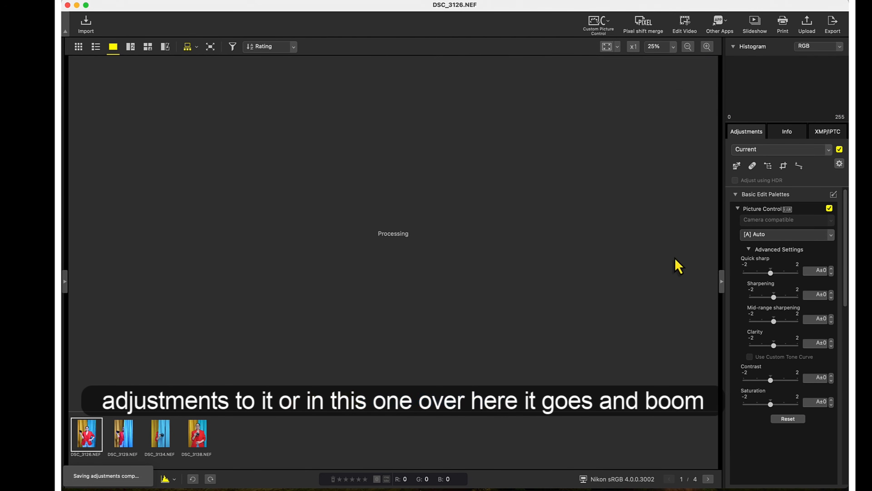
click(757, 235)
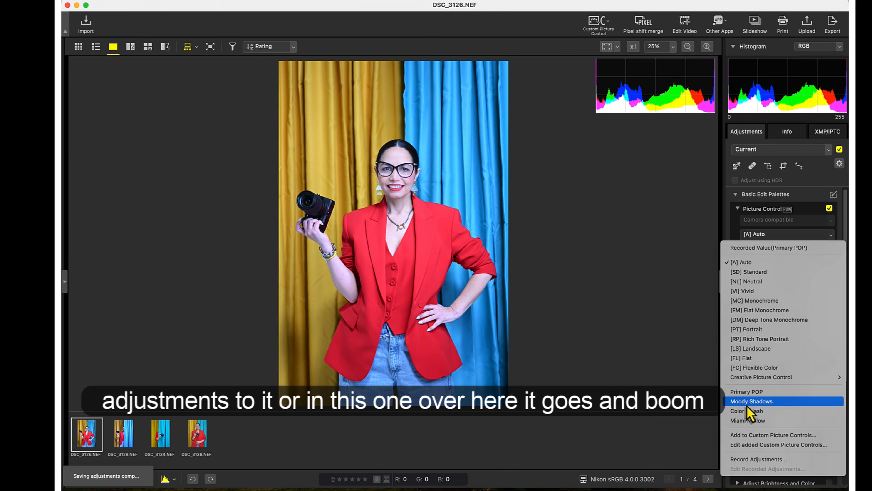
click(748, 422)
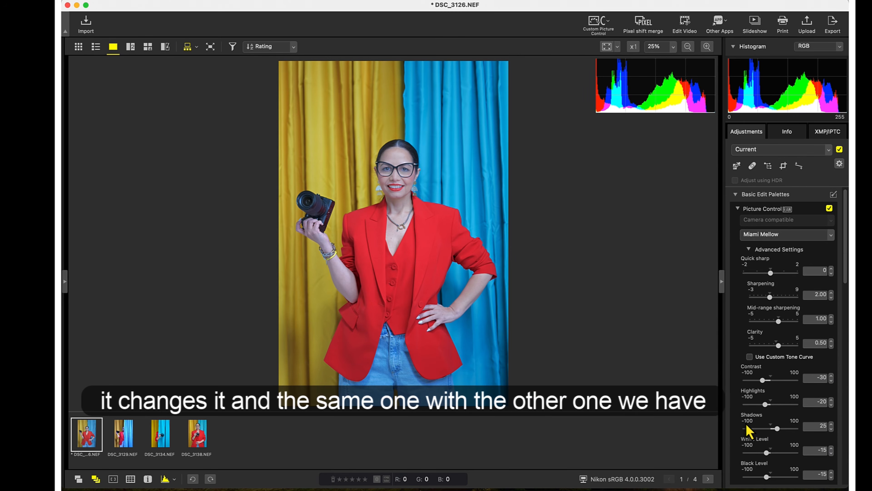
Step: Apply the Miami Mellow Picture Control to the photo DSC_3129.NEF
click(127, 435)
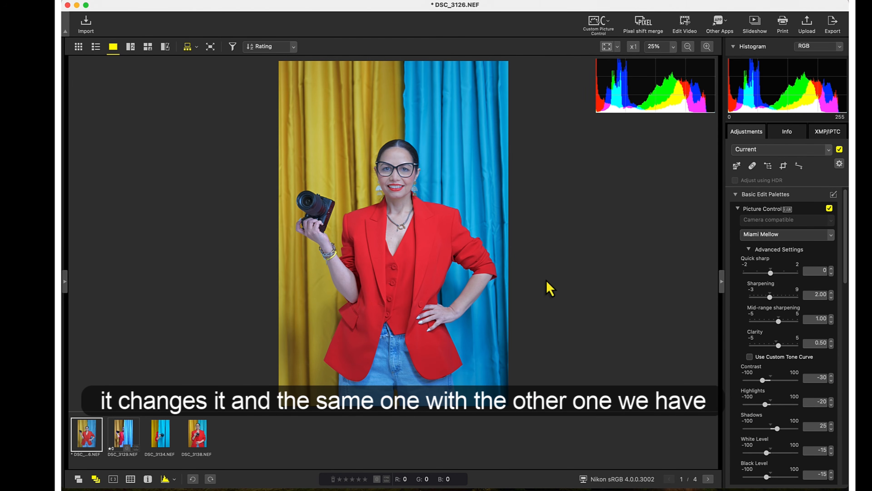
click(757, 238)
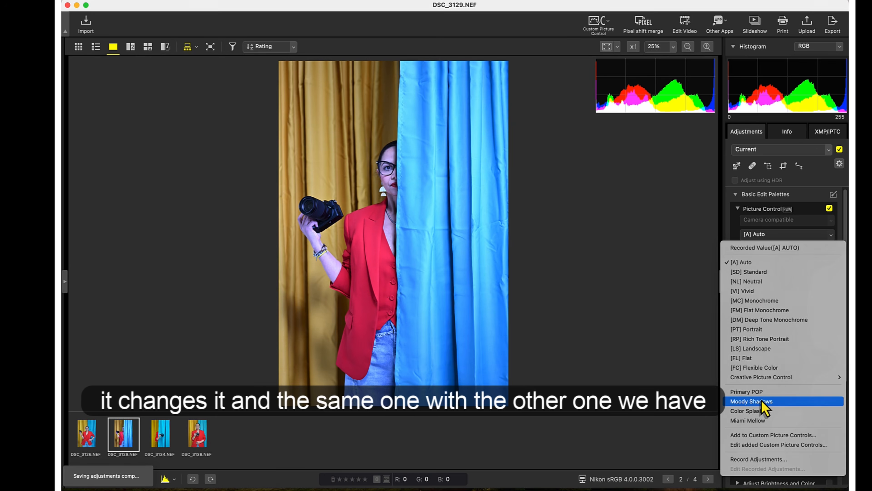
click(760, 420)
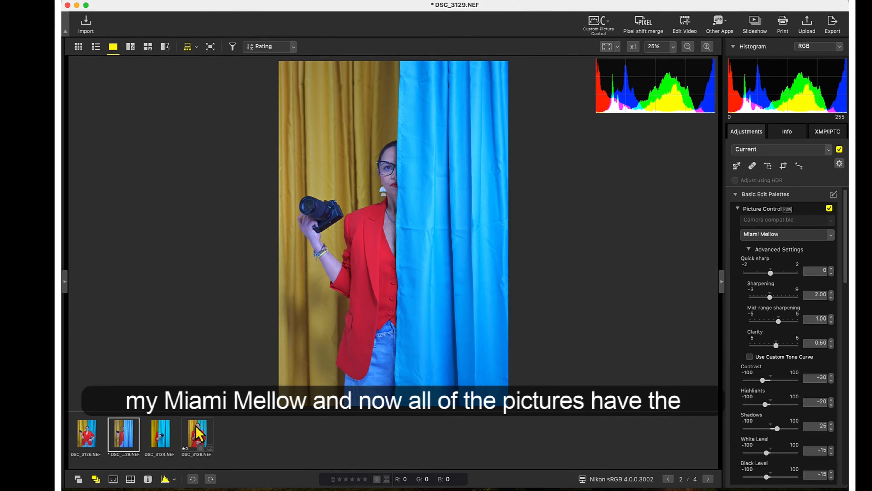
Step: Return to DSC_3138.NEF and start a custom Picture Control export with Miami Mellow as the one chosen
click(197, 434)
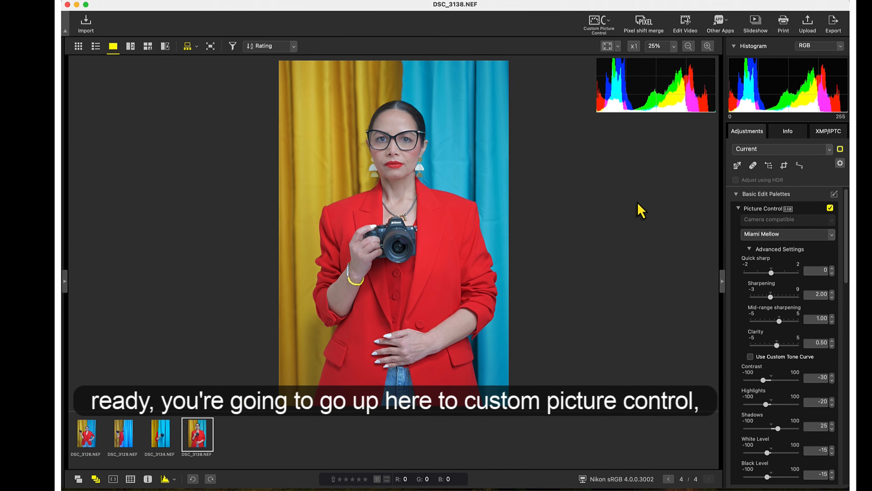
click(610, 21)
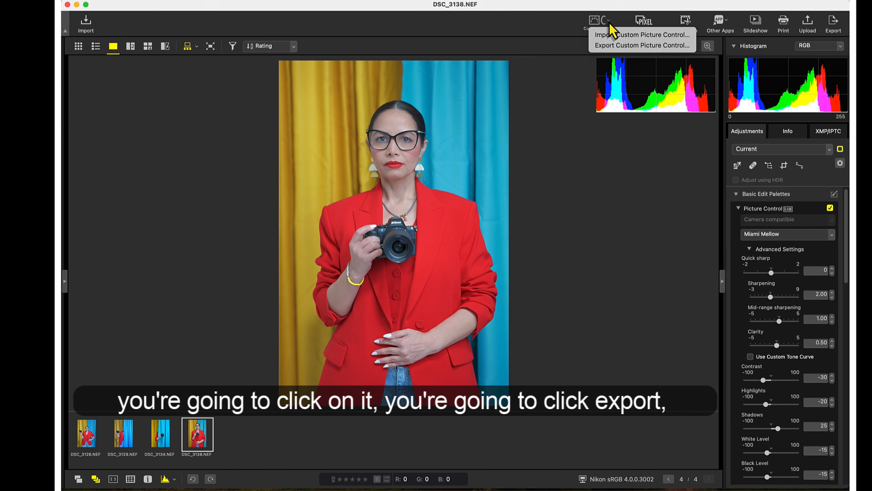
click(607, 46)
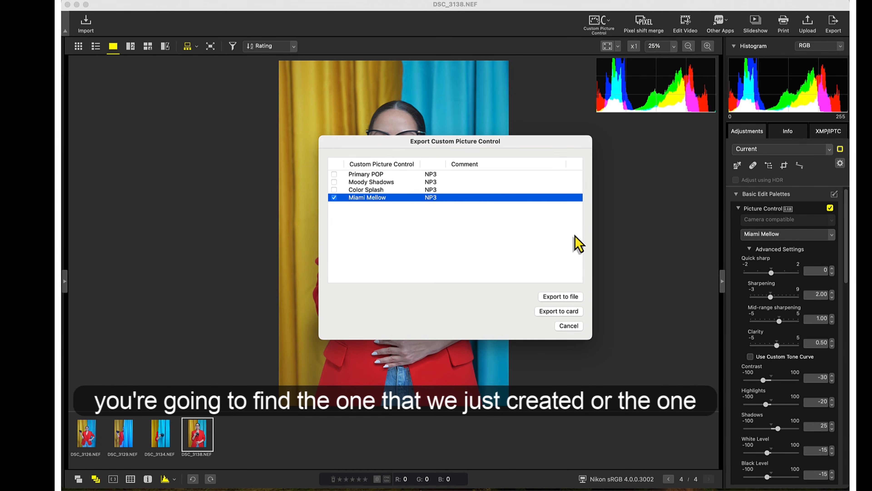